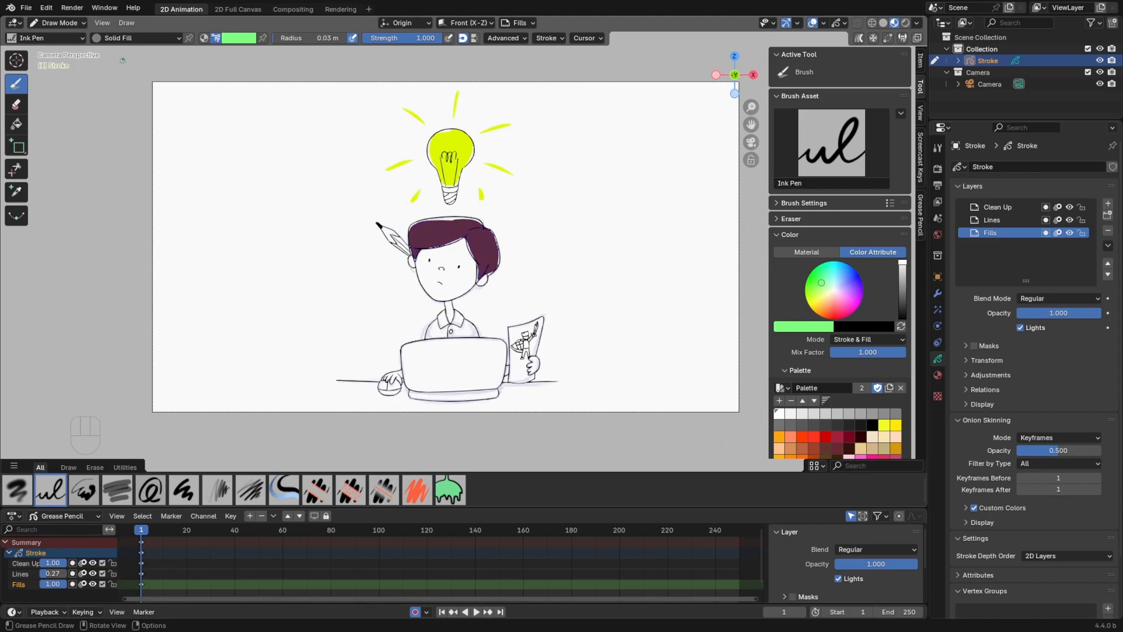
Open the preferences, then show the Grease Pencil tools in the viewport sidebar
{"action": "left_click", "coordinate": [49, 8]}
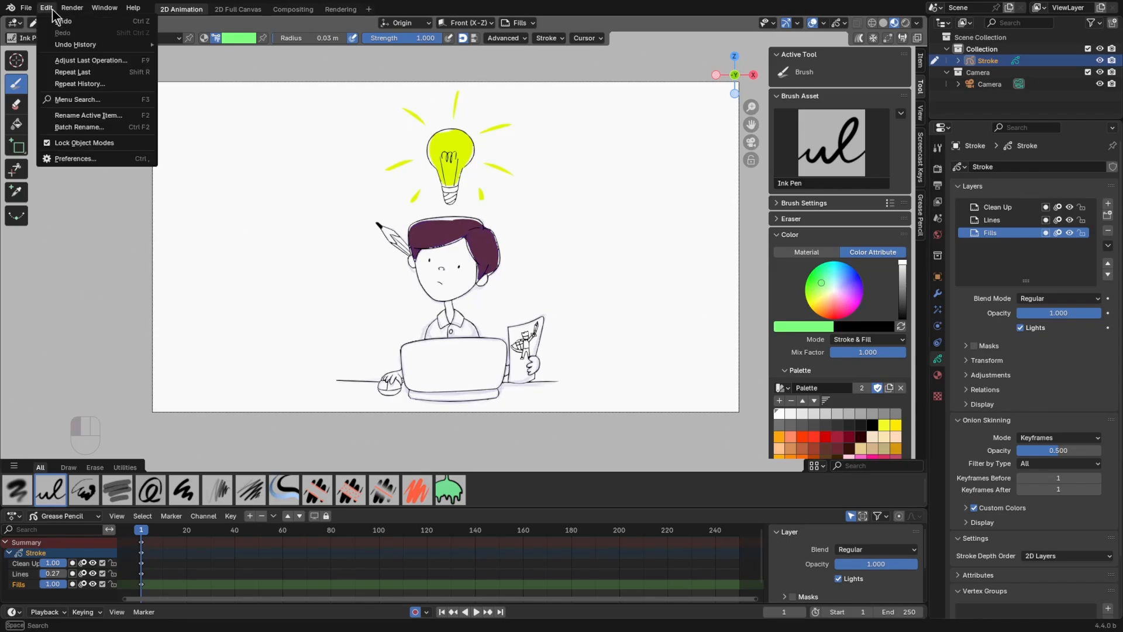
{"action": "left_click", "coordinate": [109, 159]}
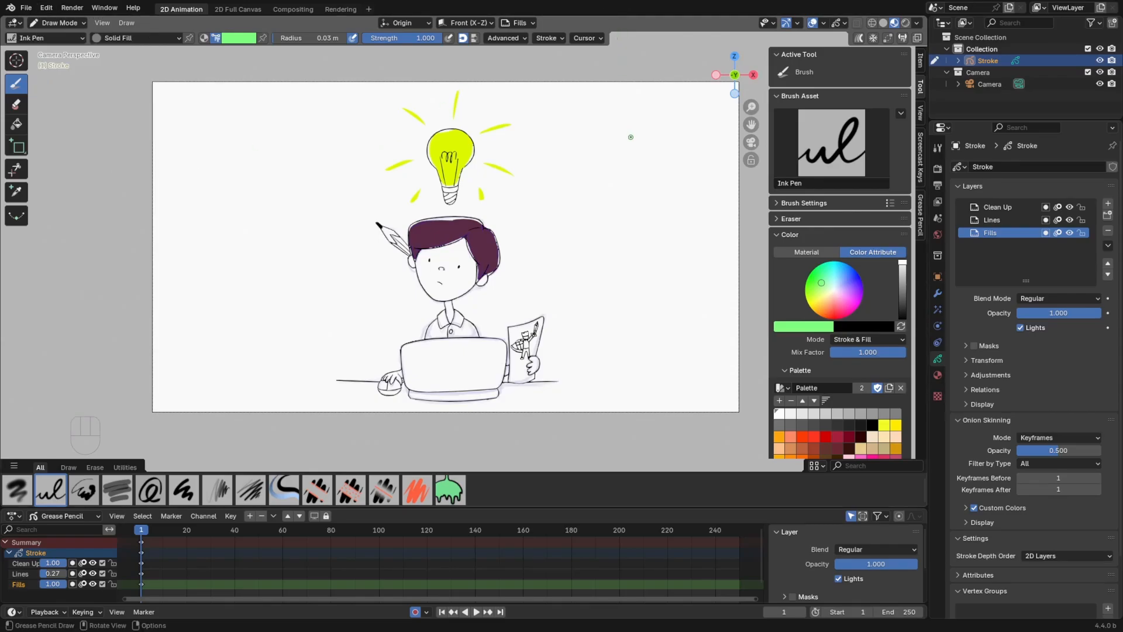
{"action": "key", "text": "n"}
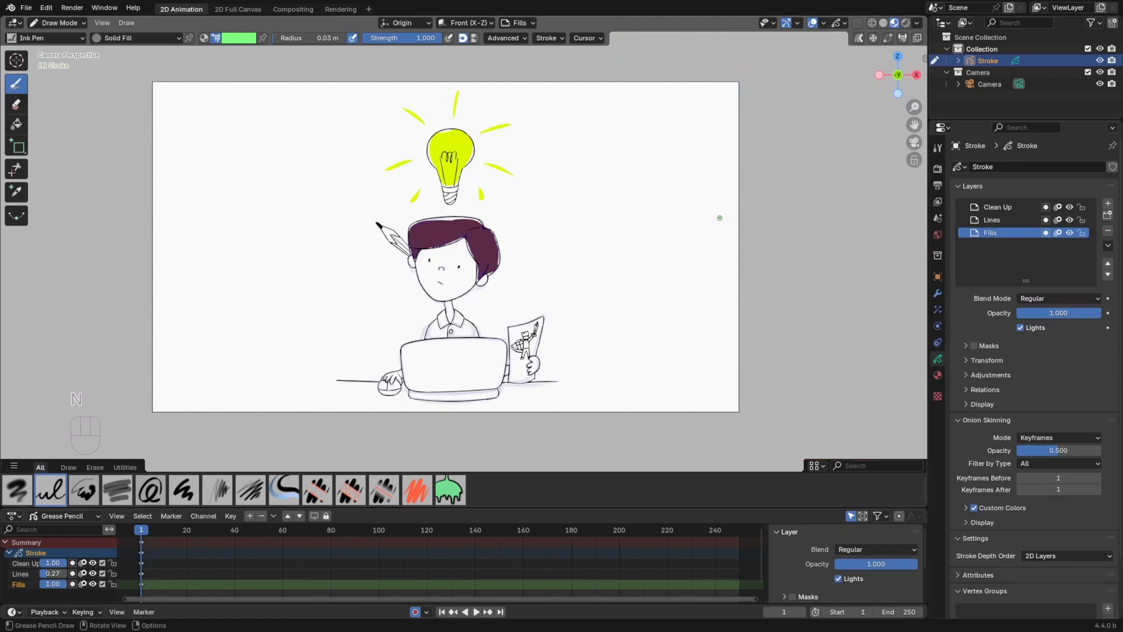
{"action": "key", "text": "n"}
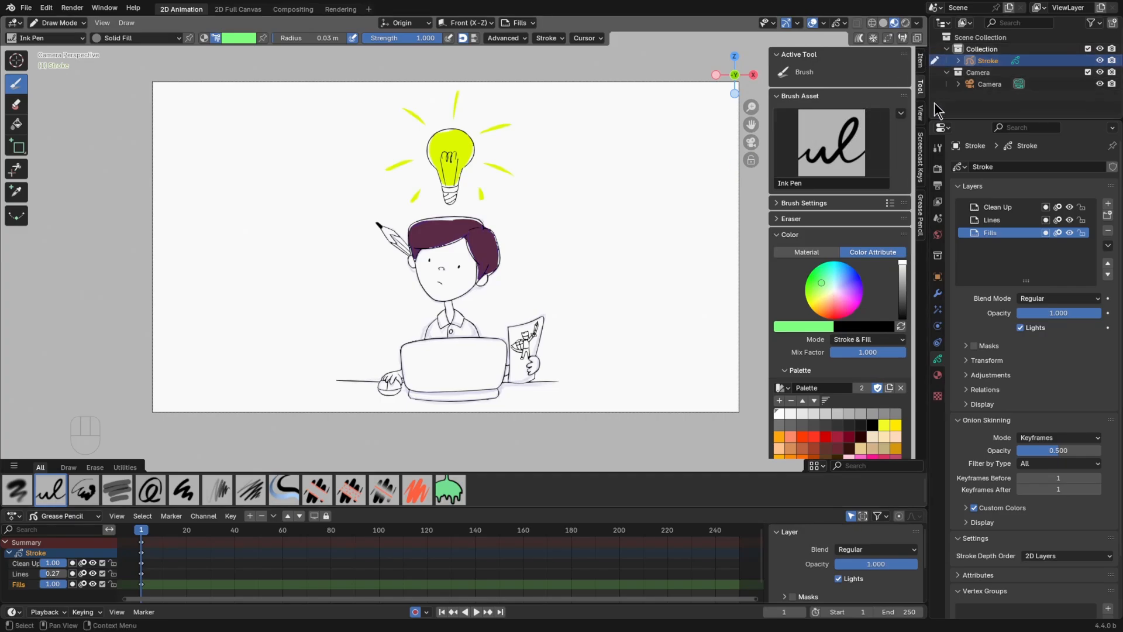
{"action": "left_click", "coordinate": [920, 234]}
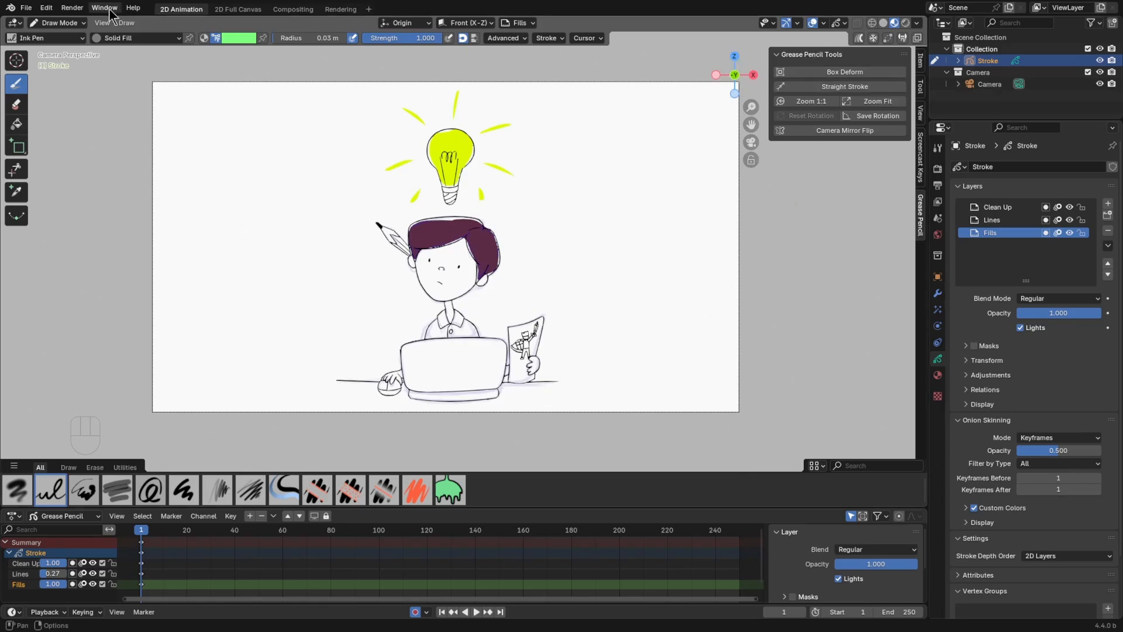
Switch the drawing to Edit Mode and select all of its strokes
{"action": "left_click", "coordinate": [62, 24]}
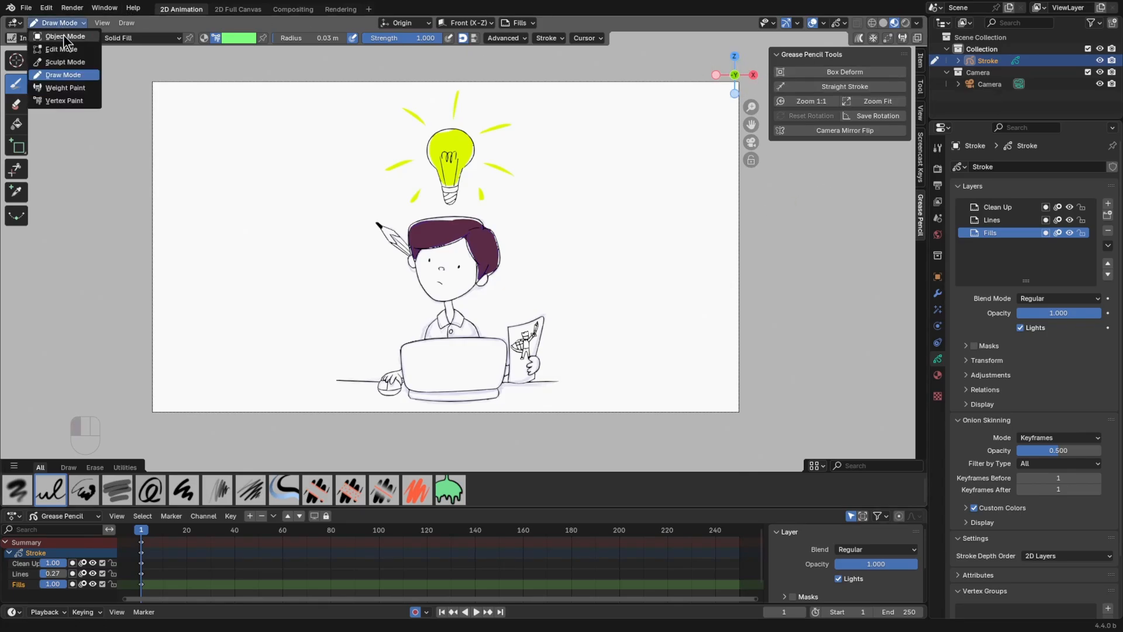
{"action": "left_click", "coordinate": [89, 51]}
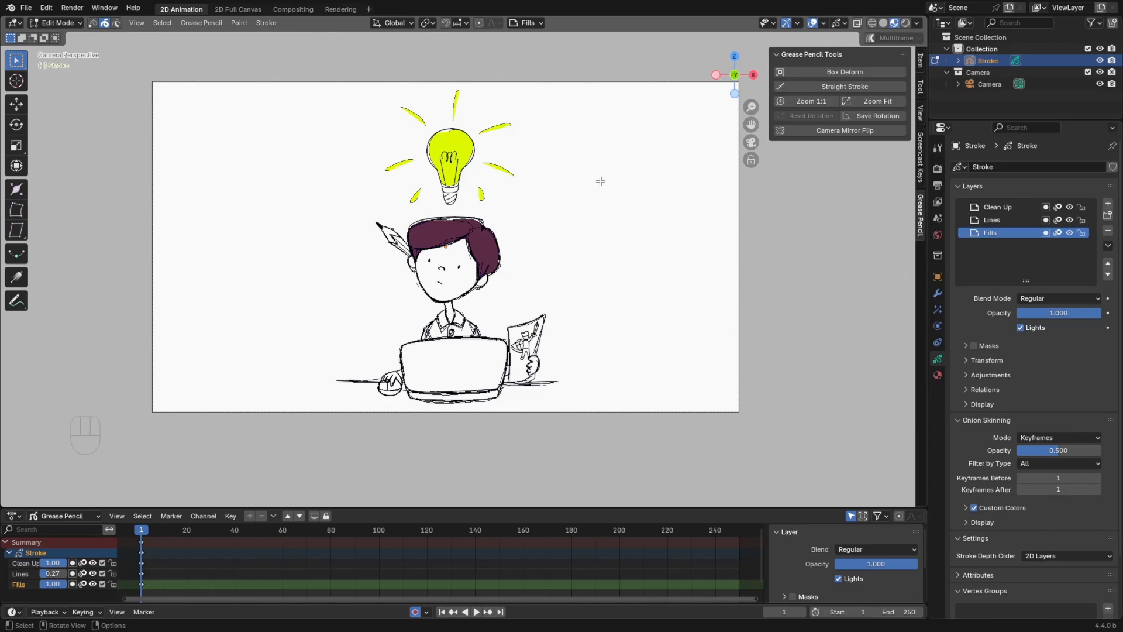
{"action": "key", "text": "a"}
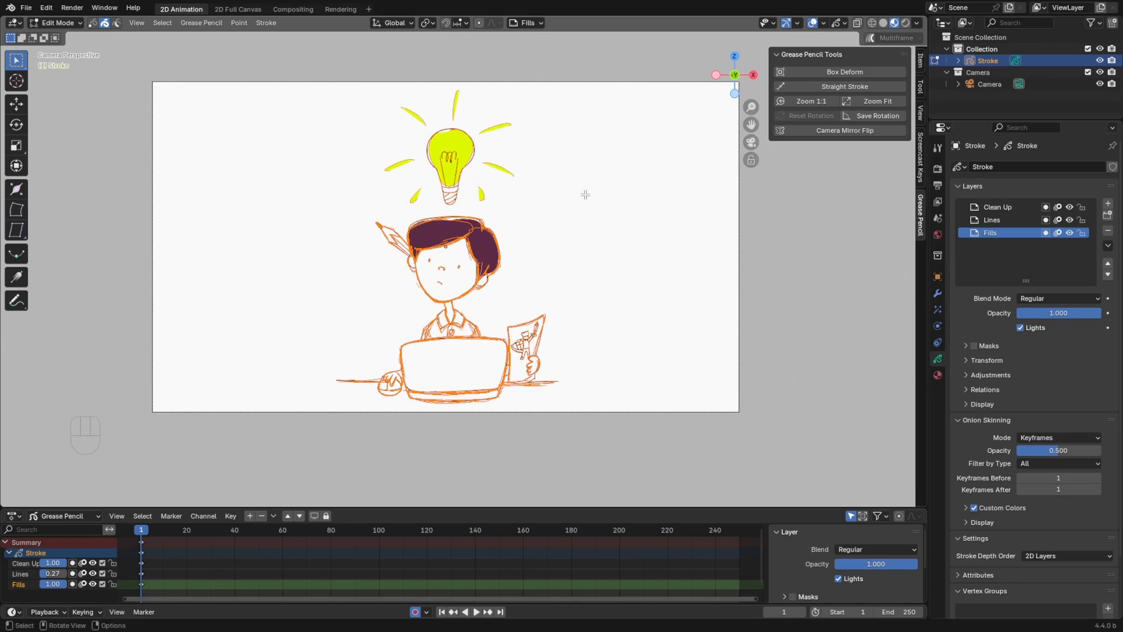
{"action": "scroll", "coordinate": [616, 216], "scroll_direction": "up", "scroll_amount": 2}
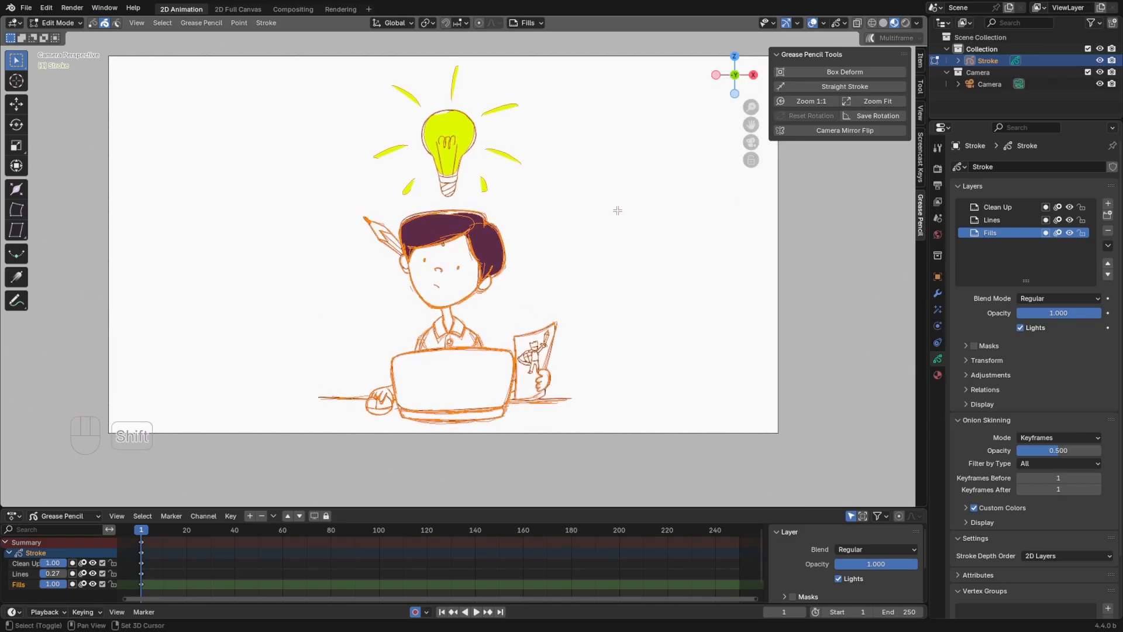
{"action": "middle_click_drag", "start_coordinate": [617, 211], "coordinate": [635, 241], "text": "shift"}
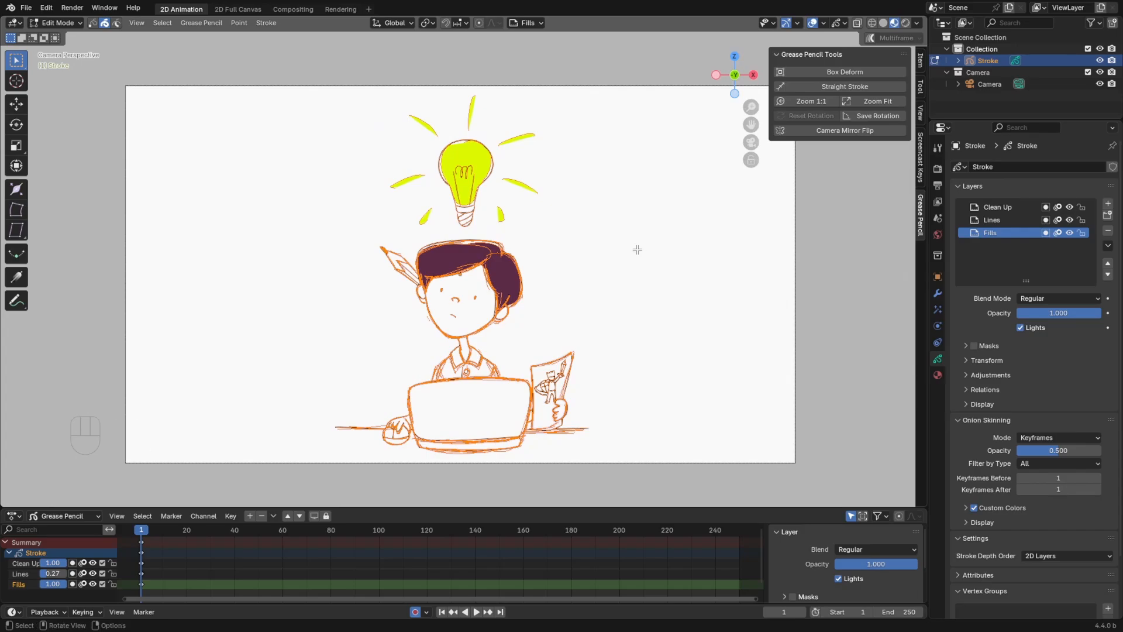
Try Box Deform on the selected strokes, moving the cage's upper-left corner down and outward and its upper-right corner outward
{"action": "left_click", "coordinate": [882, 72]}
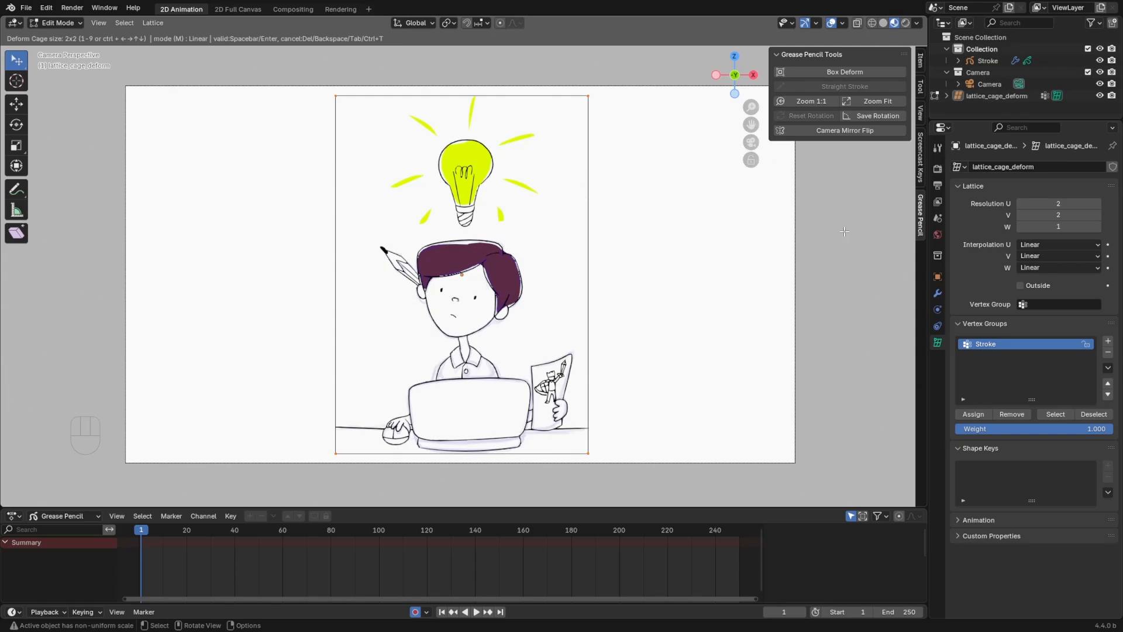
{"action": "left_click", "coordinate": [287, 180]}
{"action": "key", "text": "g"}
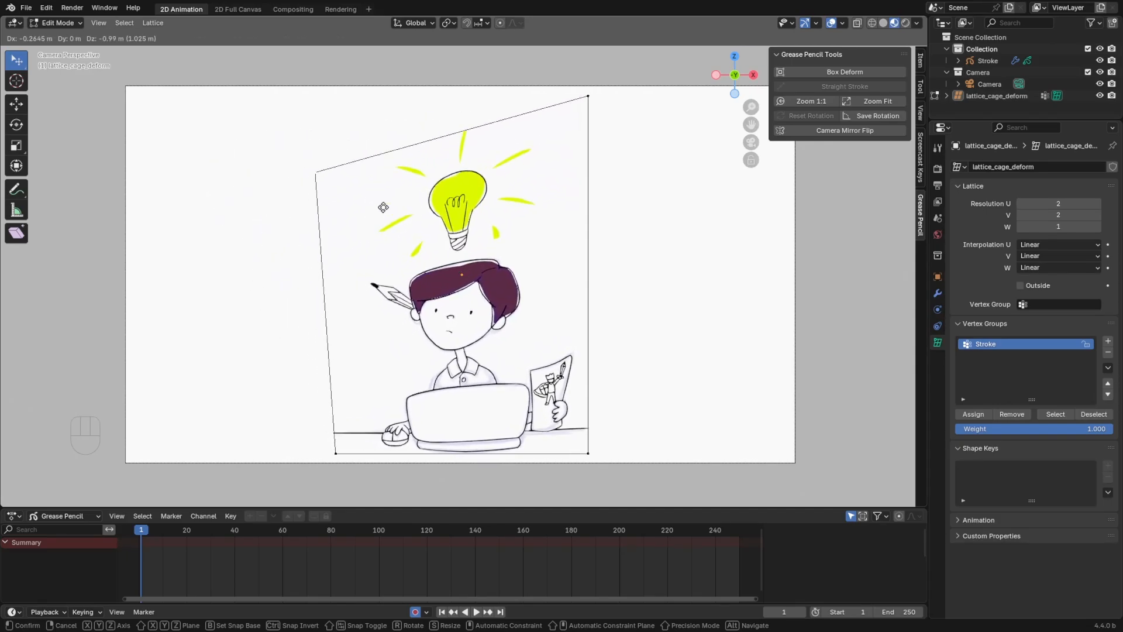
{"action": "left_click", "coordinate": [320, 255]}
{"action": "left_click", "coordinate": [587, 96]}
{"action": "key", "text": "g"}
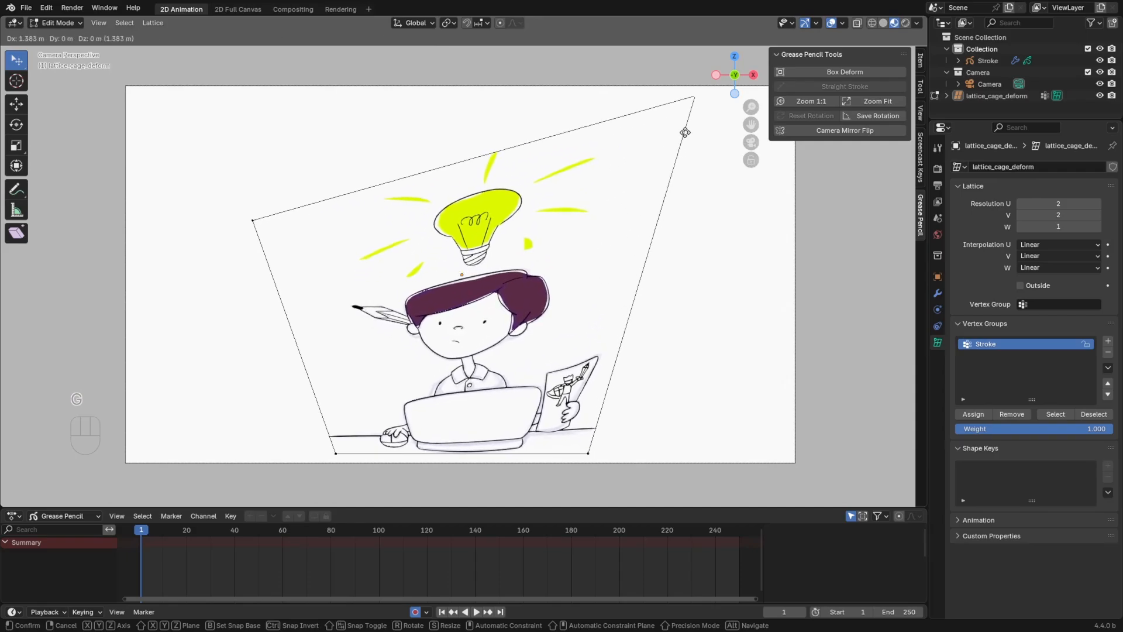
{"action": "left_click", "coordinate": [688, 164]}
Move the cage's two lower corners inward and upward, readjust the lower-left one, and cancel the box deformation
{"action": "left_click", "coordinate": [339, 453]}
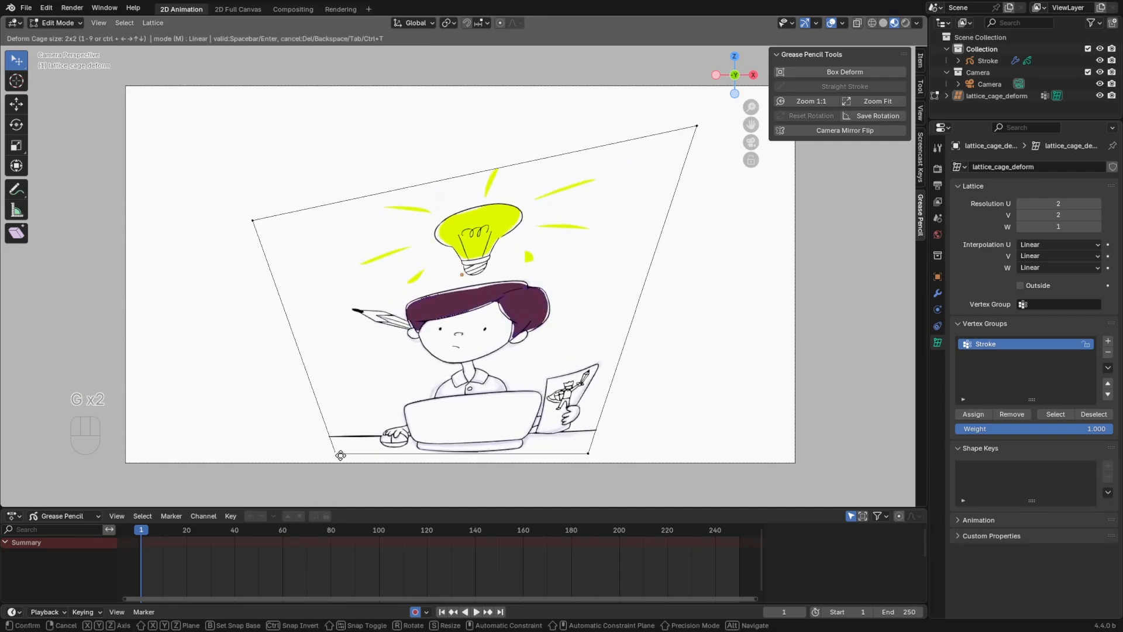
{"action": "key", "text": "g"}
{"action": "left_click", "coordinate": [410, 416]}
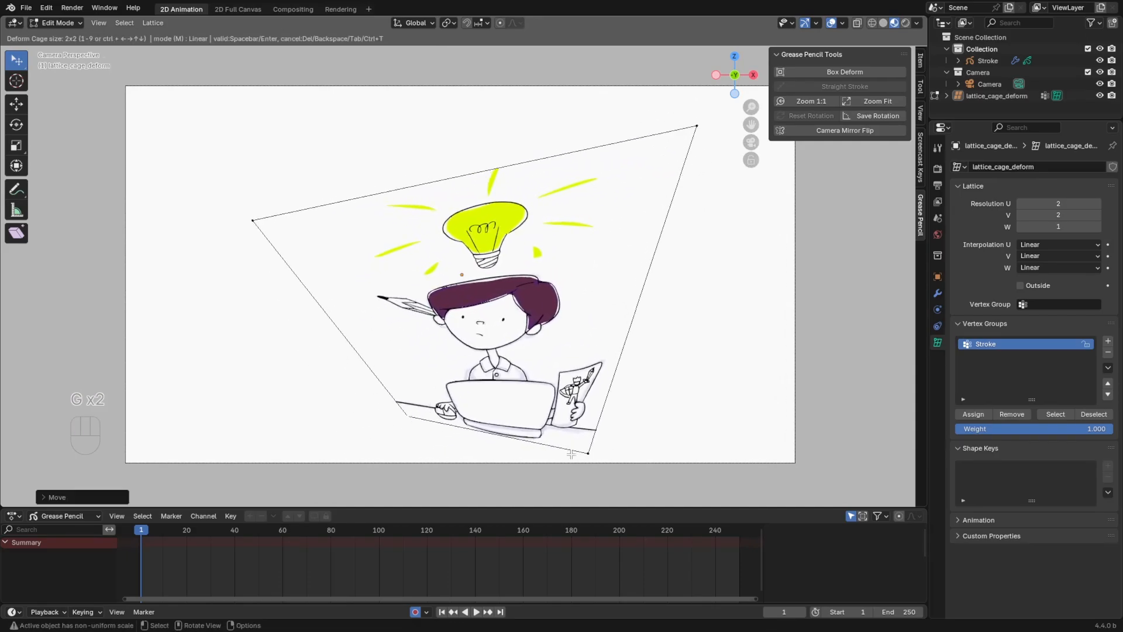
{"action": "key", "text": "g"}
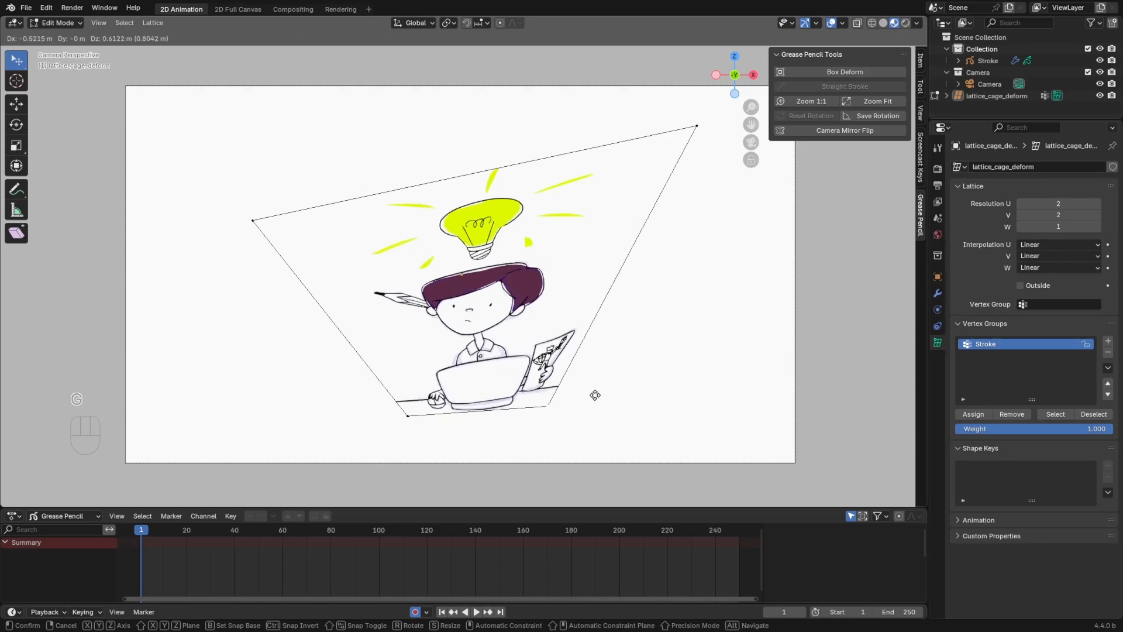
{"action": "left_click", "coordinate": [630, 407]}
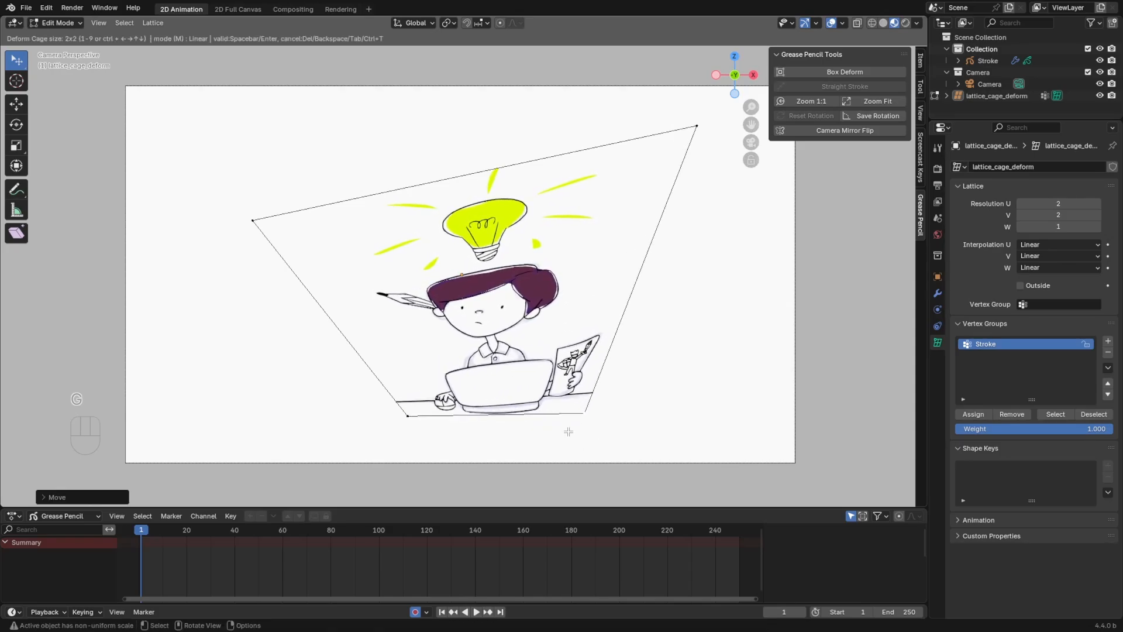
{"action": "left_click", "coordinate": [398, 420]}
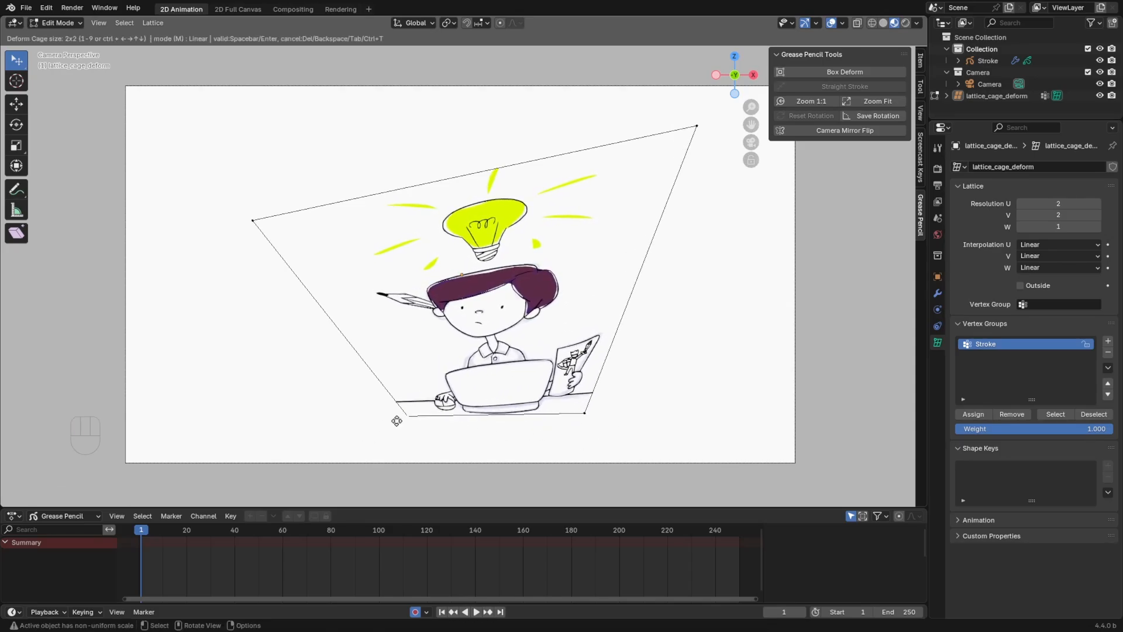
{"action": "key", "text": "g"}
{"action": "left_click", "coordinate": [359, 383]}
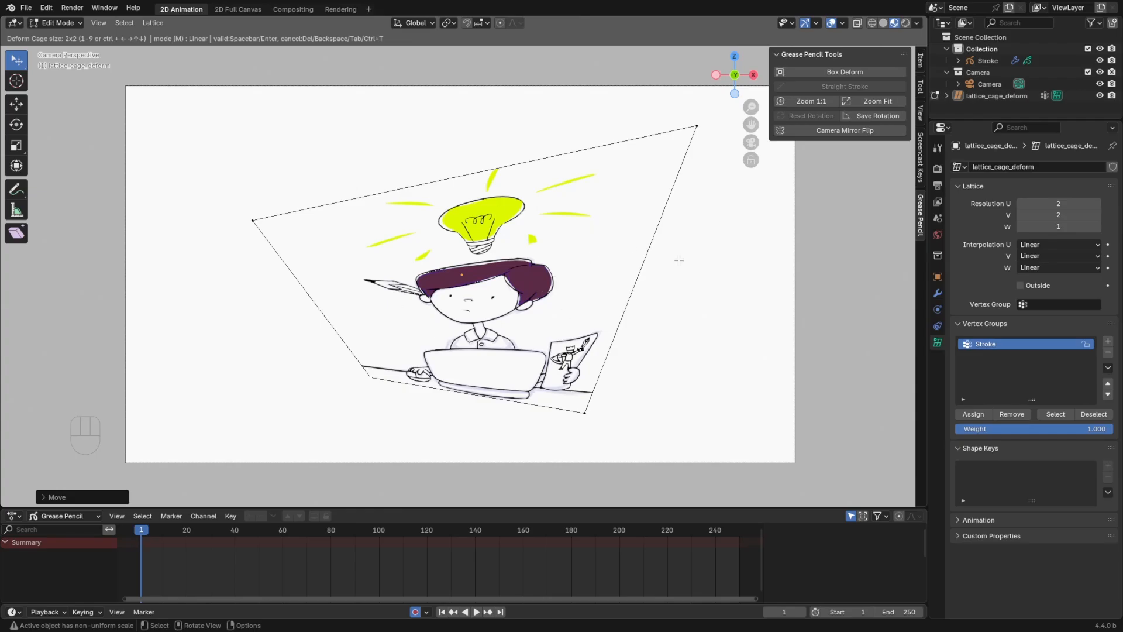
{"action": "key", "text": "Tab"}
{"action": "key", "text": "Tab"}
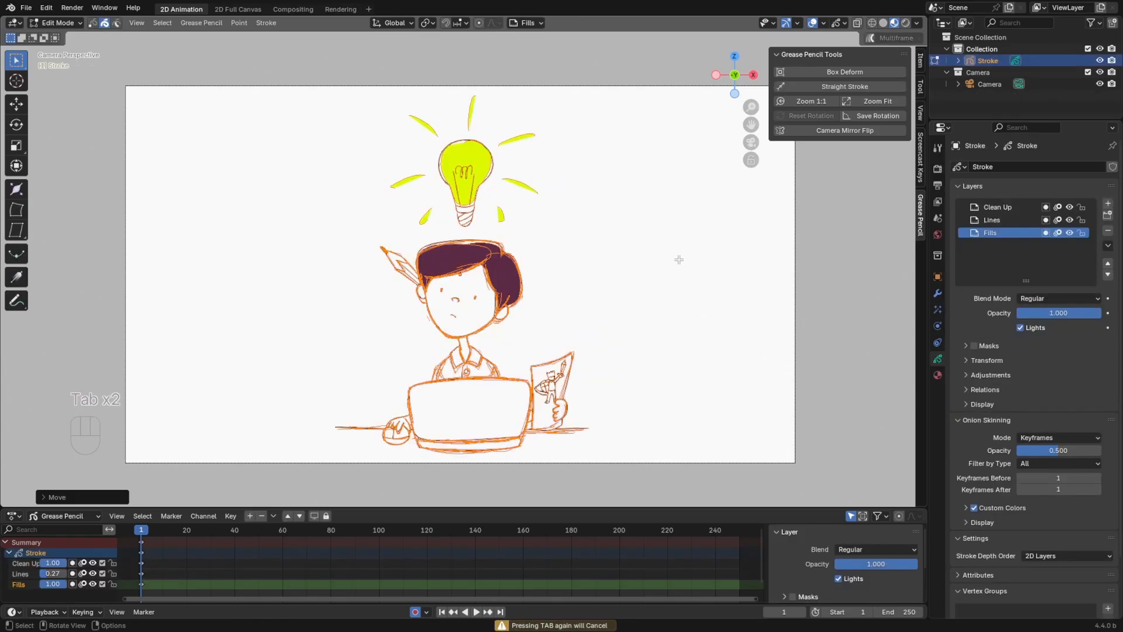
Start Box Deform on the selected strokes and set the lattice resolution to U 4 and V 5
{"action": "left_click", "coordinate": [801, 75]}
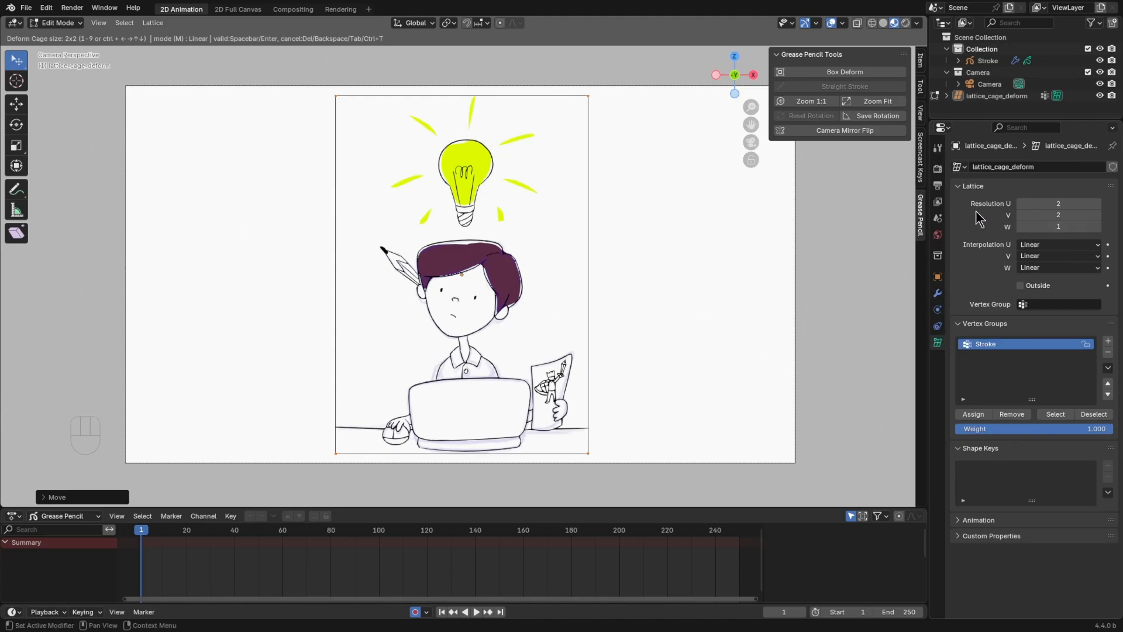
{"action": "left_click", "coordinate": [1098, 204]}
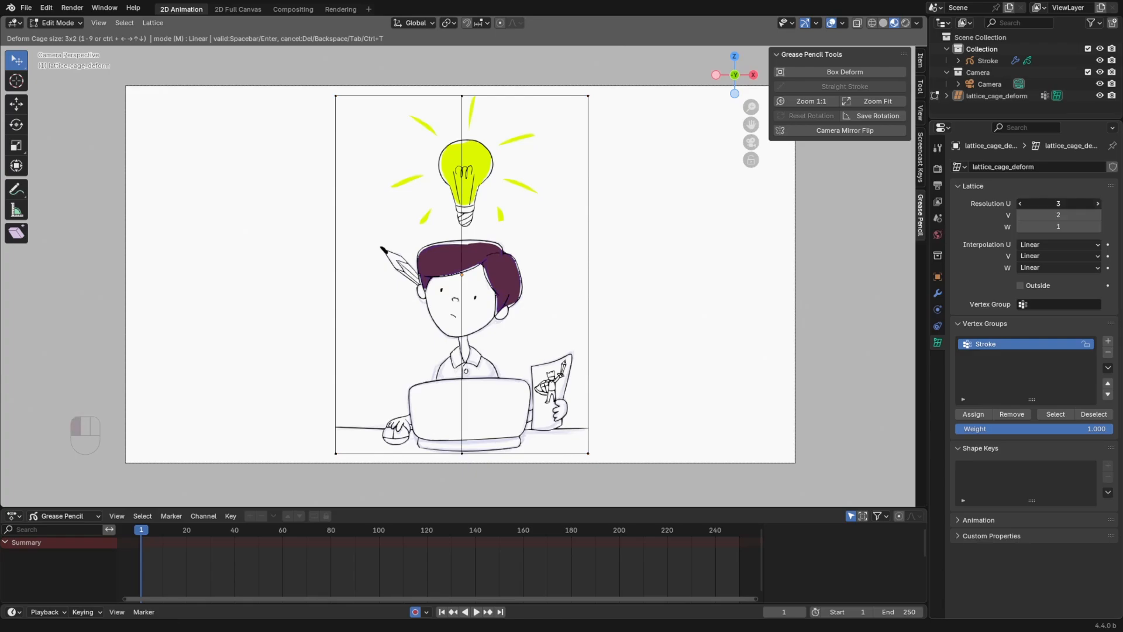
{"action": "left_click", "coordinate": [1099, 203]}
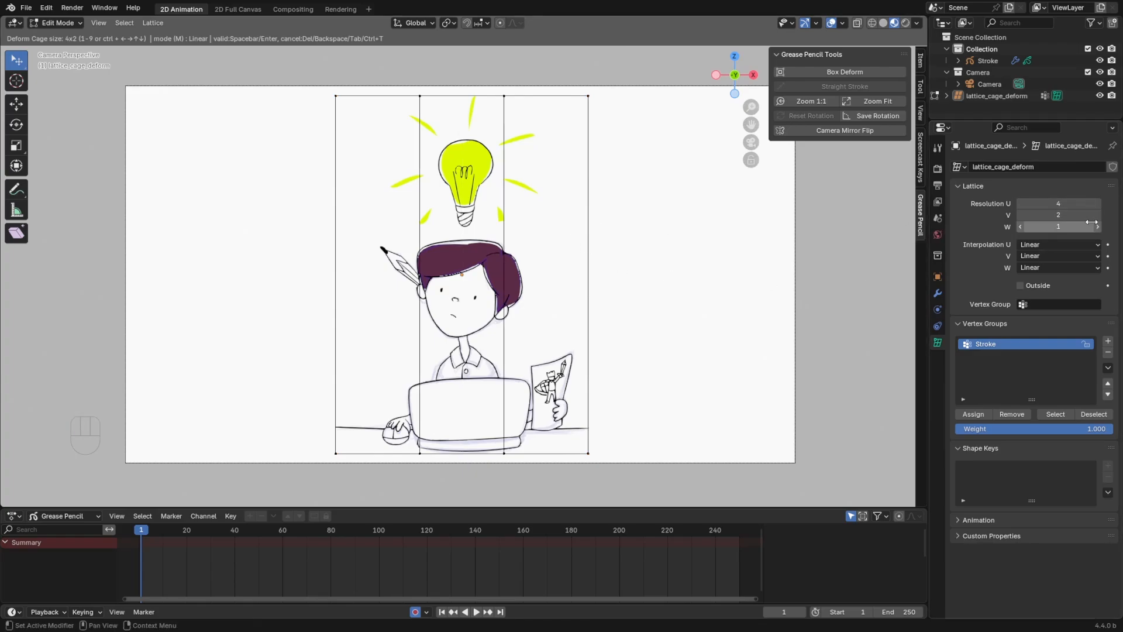
{"action": "left_click", "coordinate": [1098, 215]}
{"action": "left_click", "coordinate": [1099, 215]}
{"action": "left_click", "coordinate": [1099, 215]}
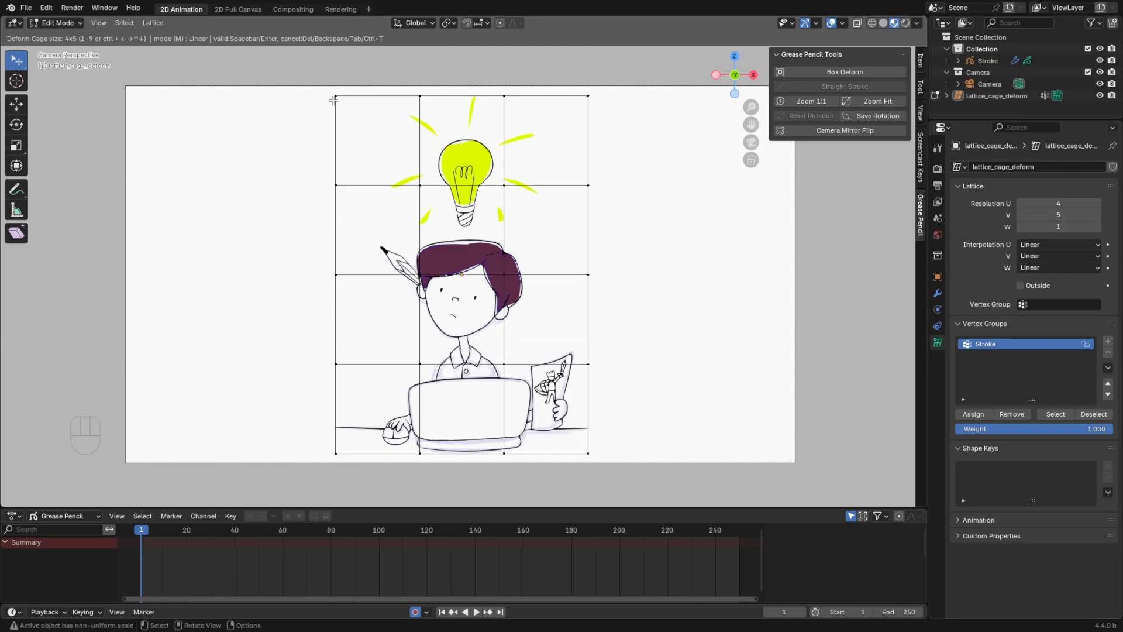
Move the cage's upper-left corner, the left-edge point beneath it, and the interior point at the hair's left side
{"action": "key", "text": "g"}
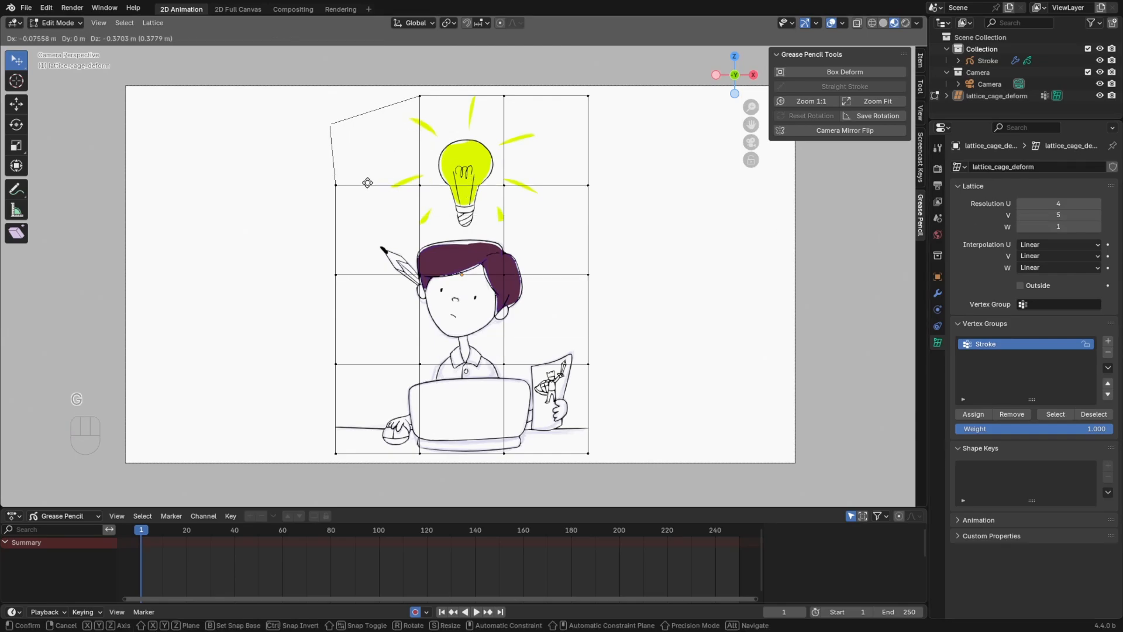
{"action": "left_click", "coordinate": [355, 187]}
{"action": "left_click", "coordinate": [340, 197]}
{"action": "key", "text": "g"}
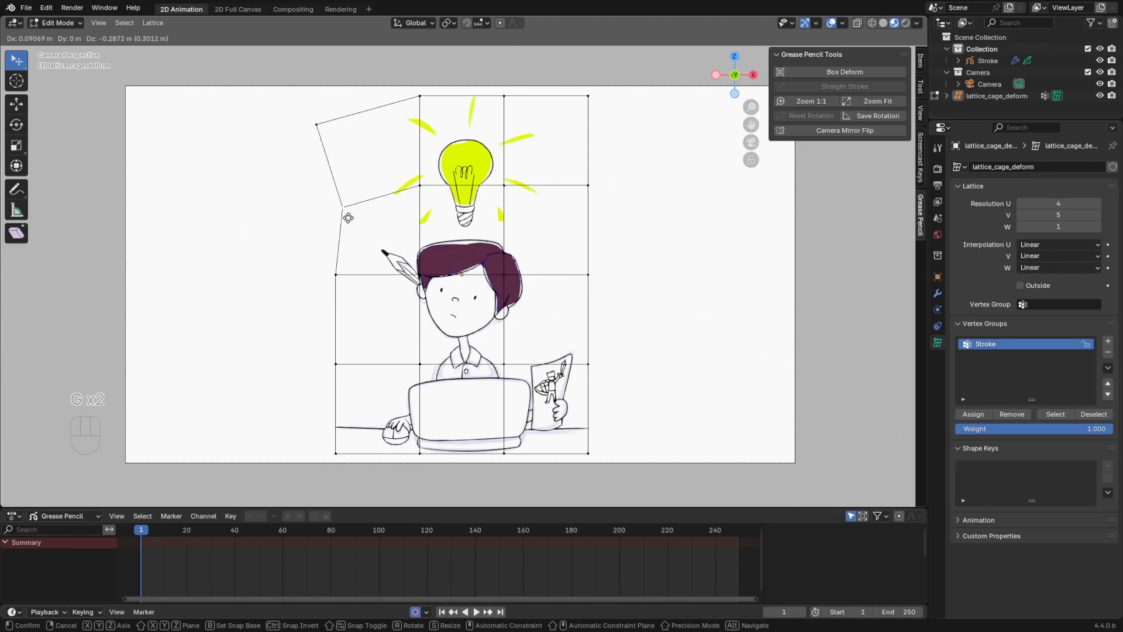
{"action": "left_click", "coordinate": [348, 217]}
{"action": "left_click", "coordinate": [422, 277]}
{"action": "key", "text": "g"}
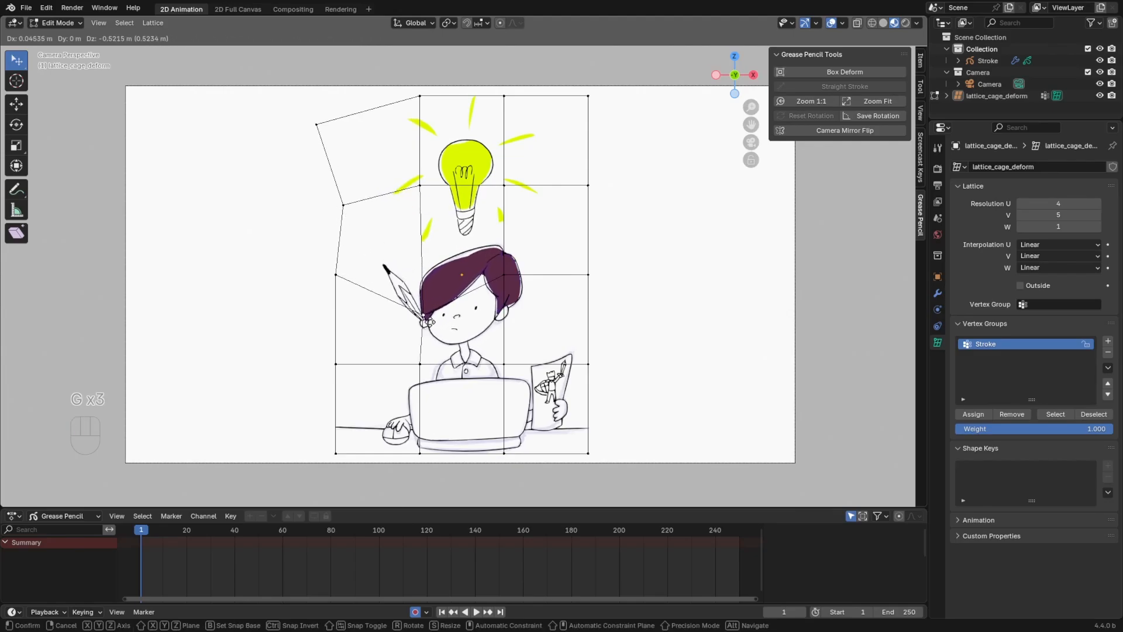
{"action": "left_click", "coordinate": [418, 318]}
Reposition the interior cage points around the bulb, the hair's right side and the laptop to widen the character
{"action": "left_click", "coordinate": [505, 277]}
{"action": "key", "text": "g"}
{"action": "left_click", "coordinate": [539, 271]}
{"action": "left_click", "coordinate": [447, 227]}
{"action": "key", "text": "g"}
{"action": "left_click", "coordinate": [406, 225]}
{"action": "left_click", "coordinate": [533, 222]}
{"action": "key", "text": "g"}
{"action": "left_click", "coordinate": [554, 192]}
{"action": "left_click", "coordinate": [508, 361]}
Lower the interior cage point at the hair's right side and pull the cage's outer points beside the head and laptop outward
{"action": "key", "text": "g"}
{"action": "left_click", "coordinate": [543, 384]}
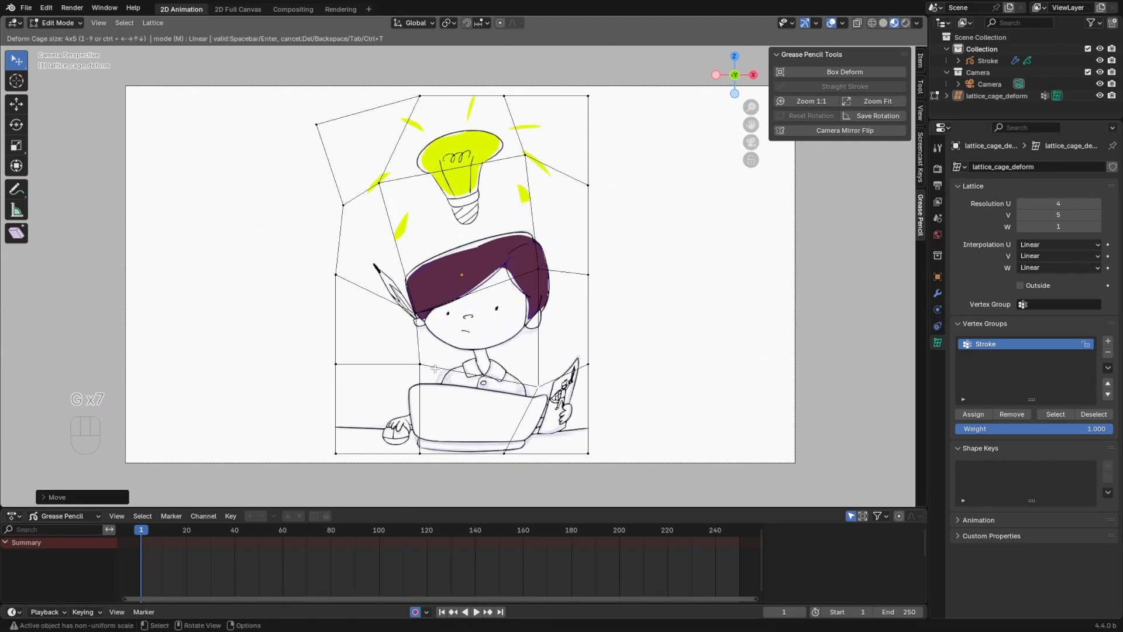
{"action": "left_click", "coordinate": [537, 269]}
{"action": "key", "text": "g"}
{"action": "left_click", "coordinate": [540, 303]}
{"action": "left_click", "coordinate": [592, 282]}
Round the cage's upper-right area by moving its corner inward, the point beside the bulb down, and the right-edge point outward
{"action": "key", "text": "g"}
{"action": "left_click", "coordinate": [628, 291]}
{"action": "left_click", "coordinate": [592, 367]}
{"action": "key", "text": "g"}
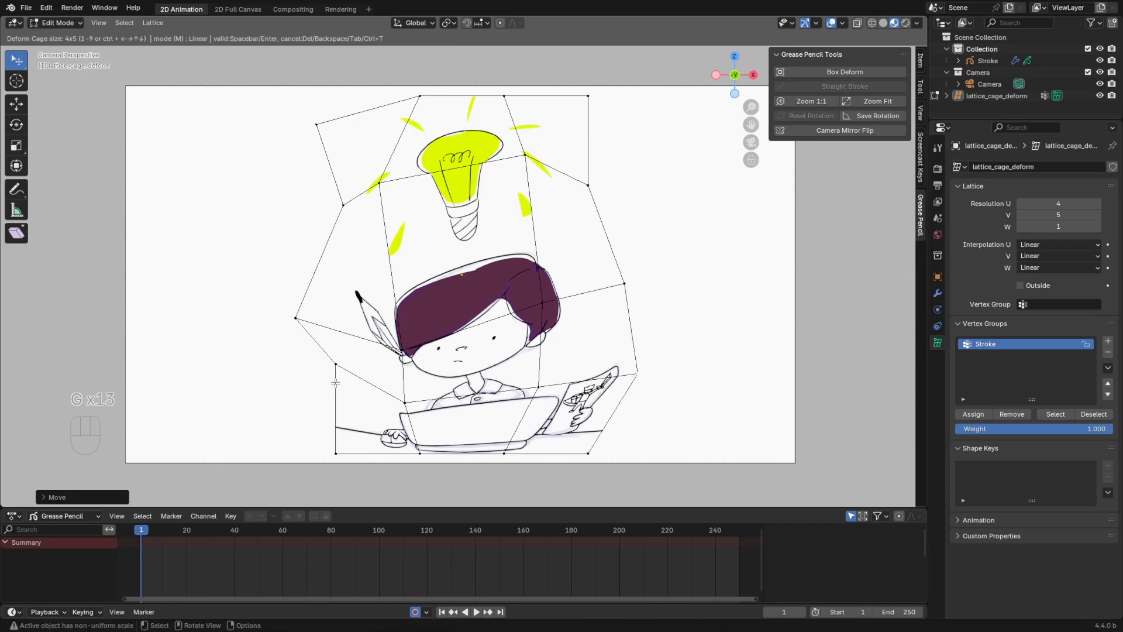
{"action": "left_click", "coordinate": [585, 104]}
{"action": "key", "text": "g"}
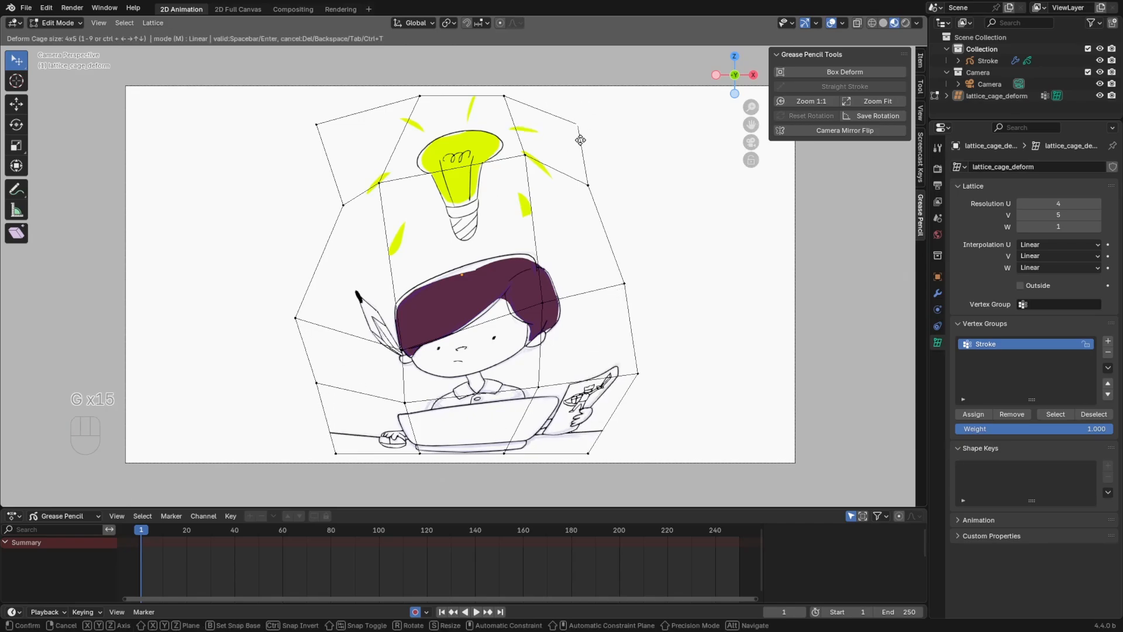
{"action": "left_click", "coordinate": [574, 134]}
{"action": "left_click", "coordinate": [533, 165]}
{"action": "key", "text": "g"}
{"action": "left_click", "coordinate": [530, 178]}
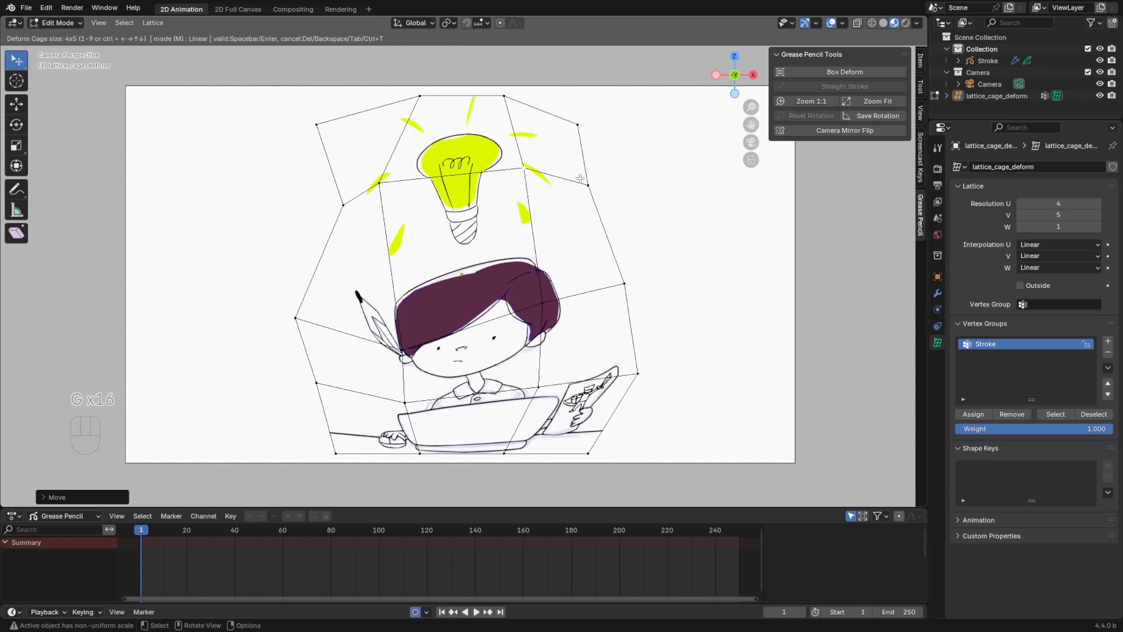
{"action": "left_click", "coordinate": [600, 190]}
Move the cage's upper-left corner slightly inward, apply the box deformation, and deselect the strokes
{"action": "key", "text": "g"}
{"action": "left_click", "coordinate": [624, 221]}
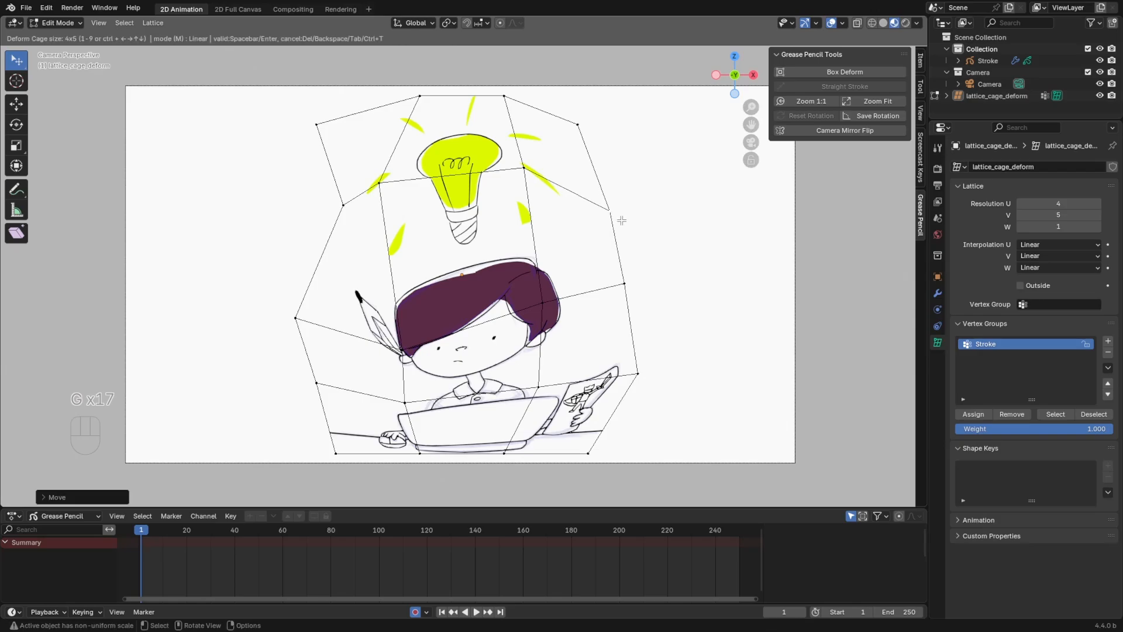
{"action": "left_click", "coordinate": [329, 129]}
{"action": "key", "text": "g"}
{"action": "left_click", "coordinate": [345, 135]}
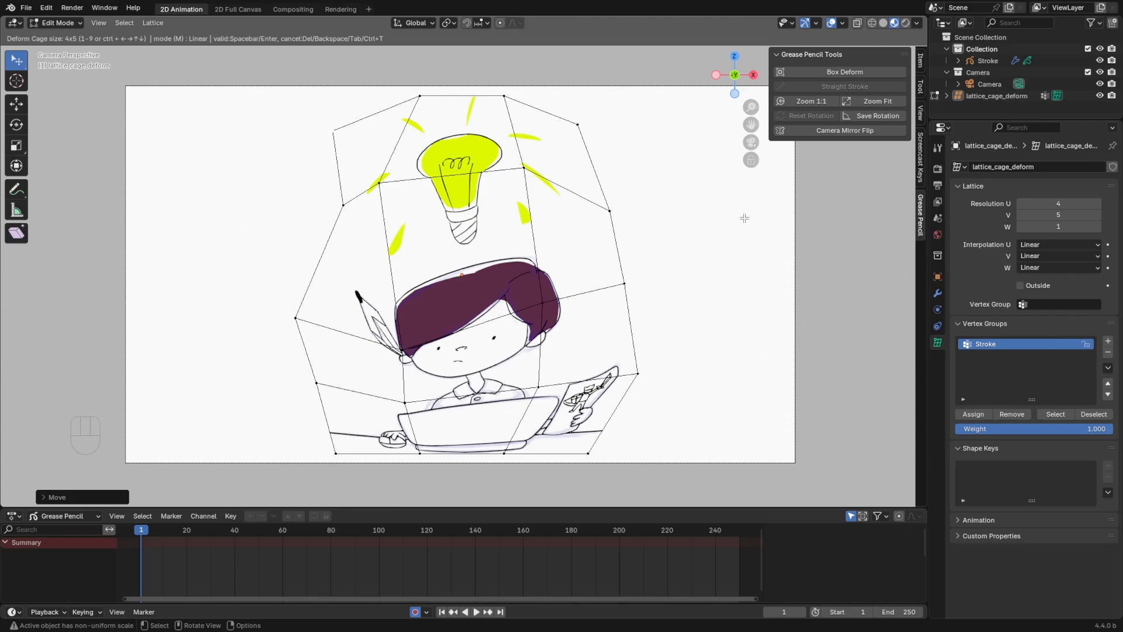
{"action": "key", "text": "Return"}
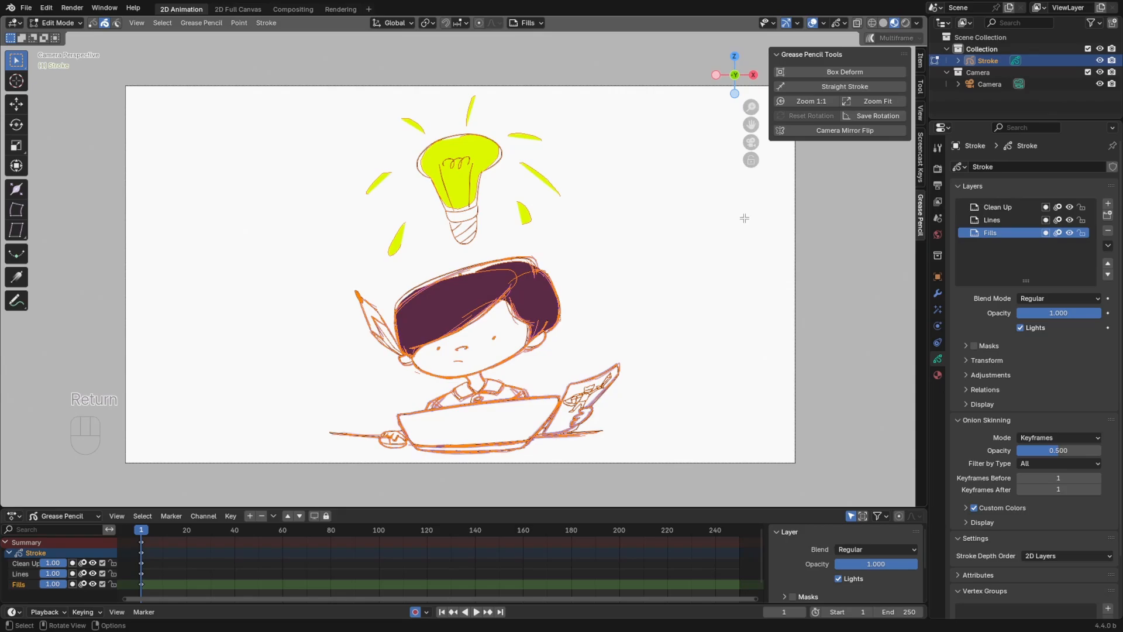
{"action": "left_click", "coordinate": [689, 207]}
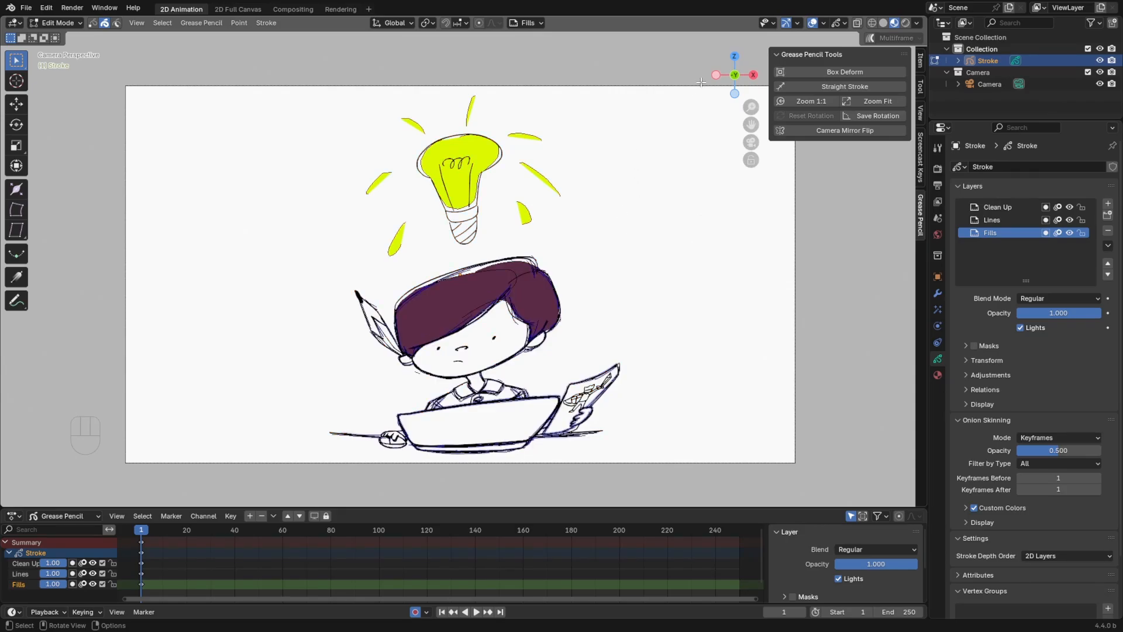
Switch the drawing back to Draw Mode
{"action": "left_click", "coordinate": [65, 26]}
{"action": "left_click", "coordinate": [69, 77]}
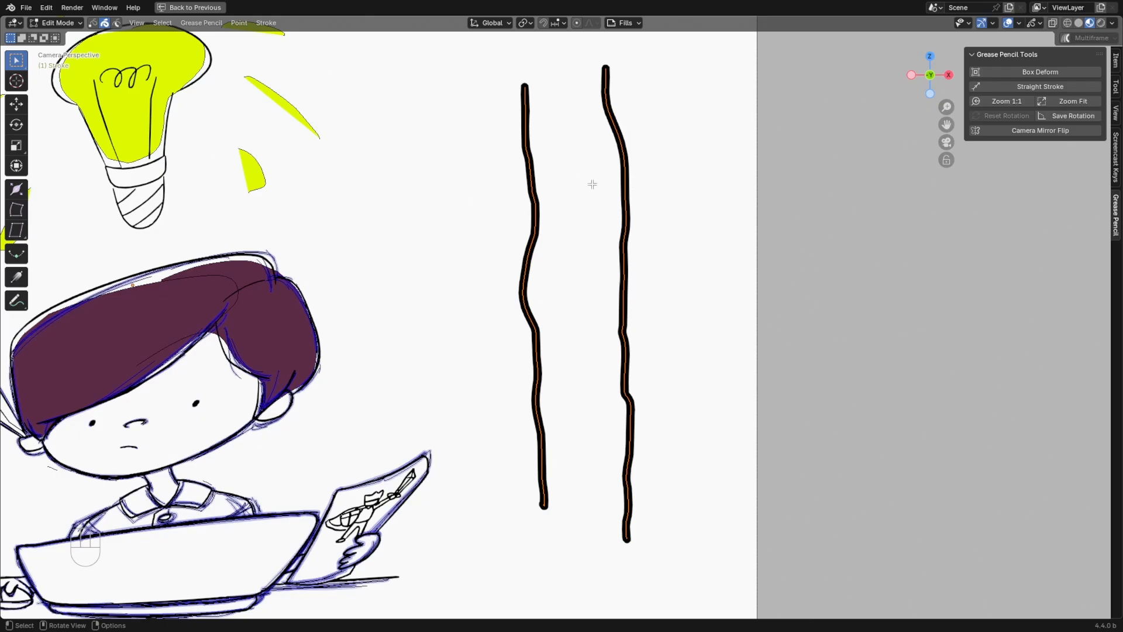
Straighten the two wavy vertical strokes beside the character
{"action": "left_click", "coordinate": [985, 86]}
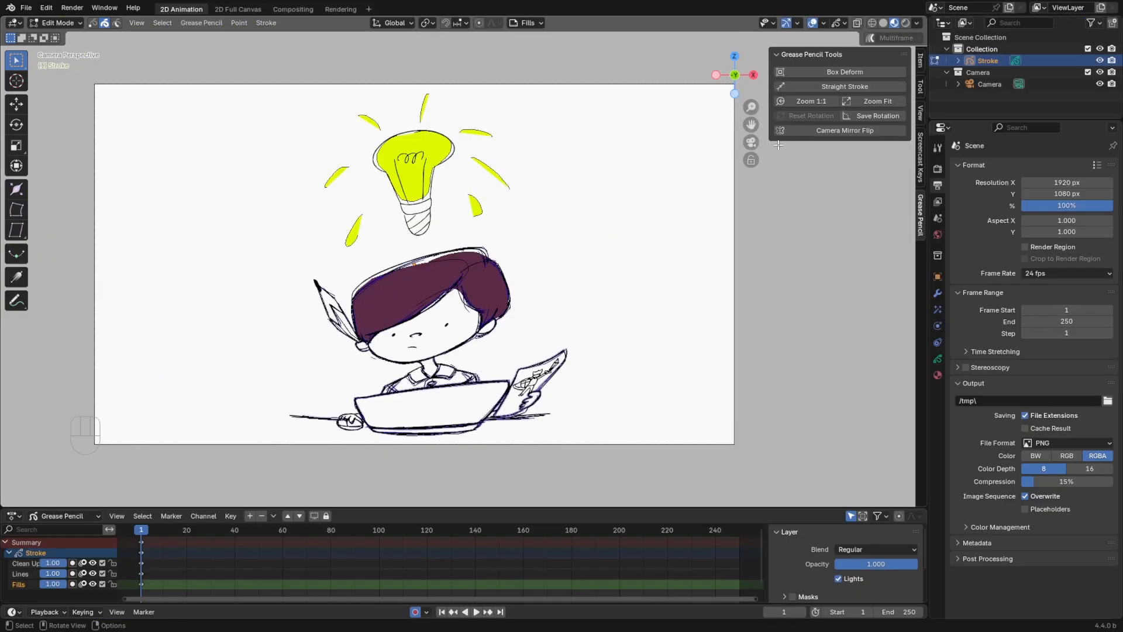
Match the camera view 1:1 to the render output, and fit the whole camera frame in the viewport
{"action": "left_click", "coordinate": [796, 103]}
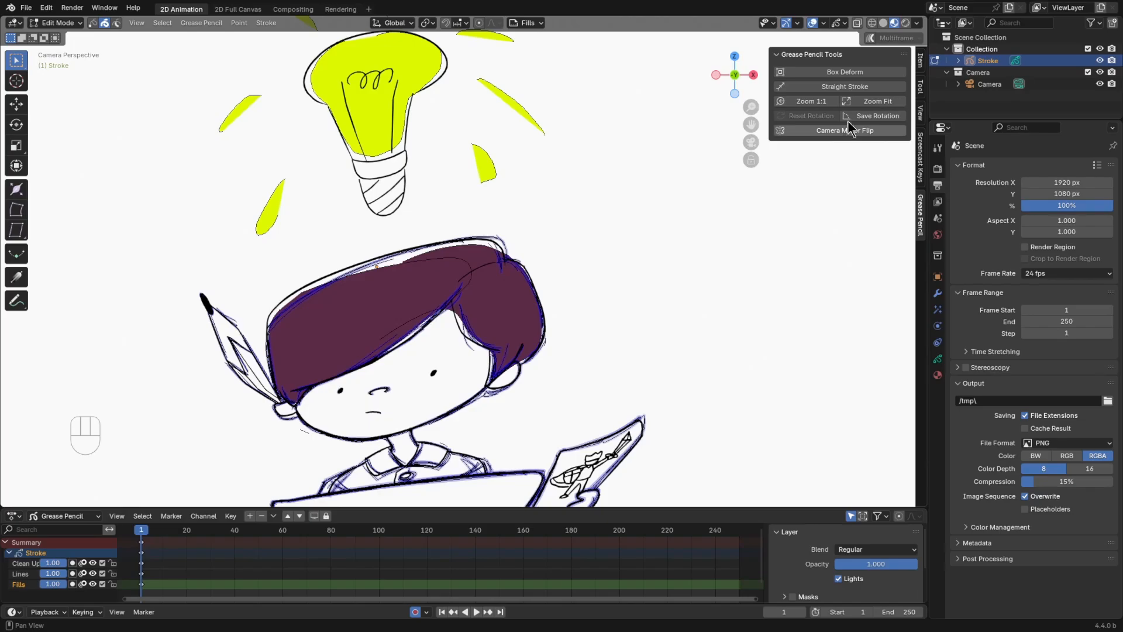
{"action": "left_click", "coordinate": [873, 103]}
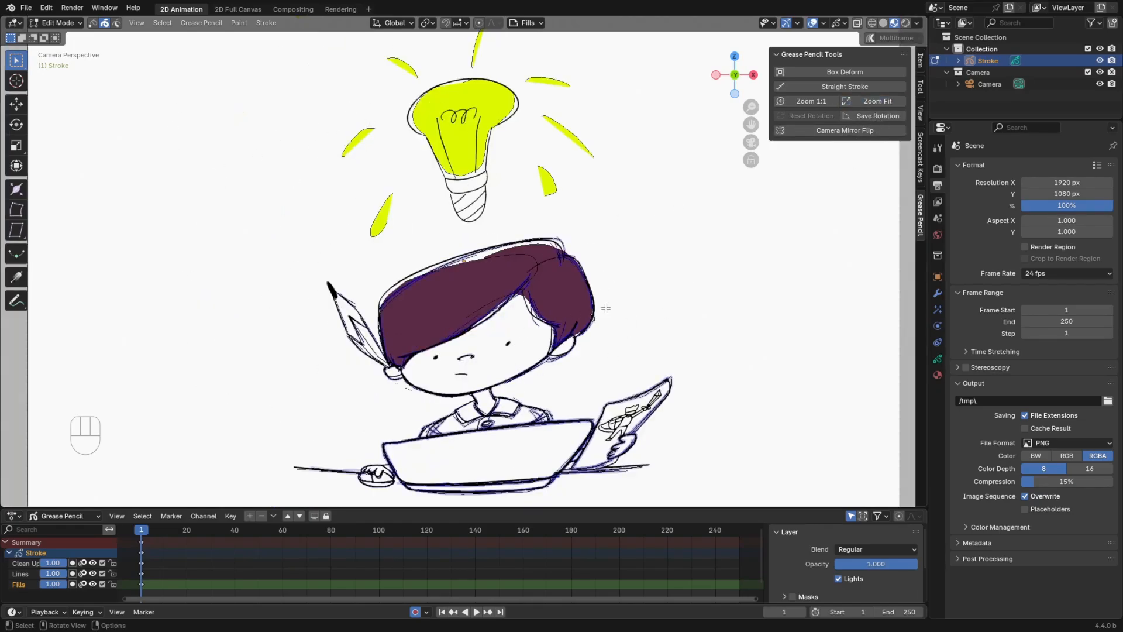
{"action": "middle_click_drag", "start_coordinate": [661, 255], "coordinate": [667, 265], "text": "ctrl"}
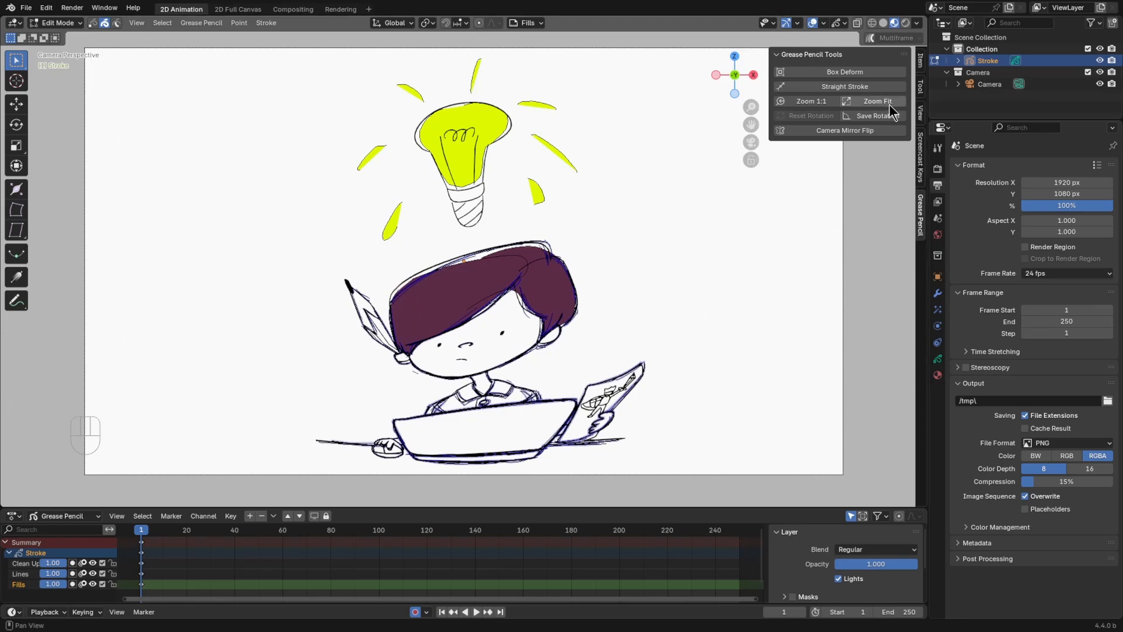
{"action": "middle_click_drag", "start_coordinate": [544, 206], "coordinate": [524, 233], "text": "ctrl"}
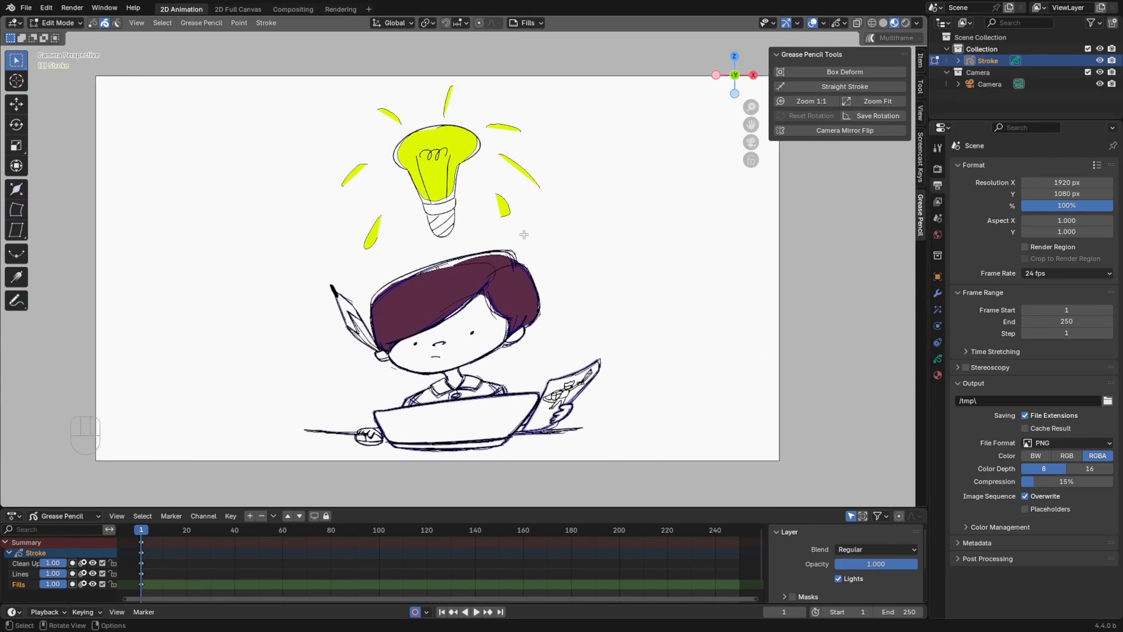
{"action": "key", "text": "Home"}
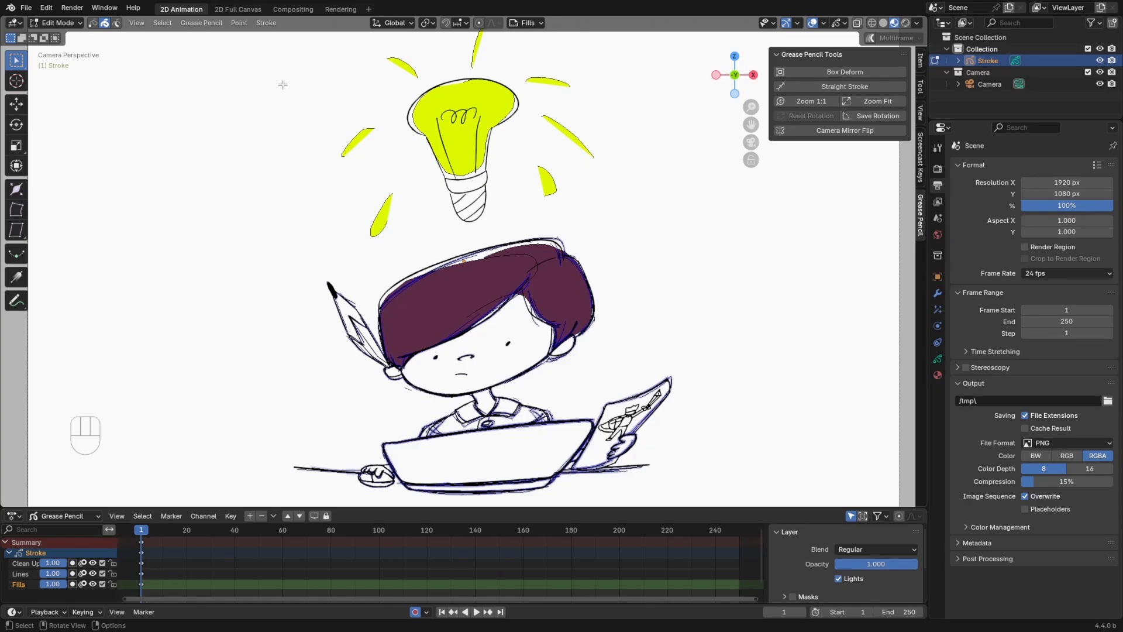
{"action": "key", "text": "Home"}
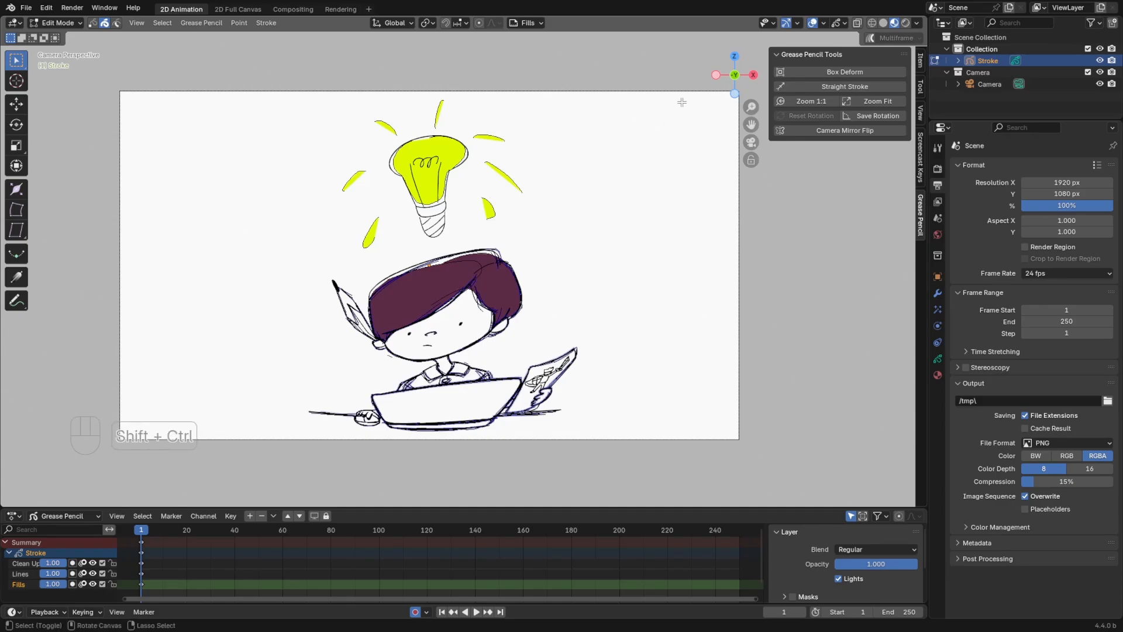
Rotate the canvas in the camera view, and examine the tilted camera from the front before returning to the camera view
{"action": "mouse_move", "coordinate": [677, 105]}
{"action": "middle_mouse_down", "text": "ctrl+shift"}
{"action": "mouse_move", "coordinate": [685, 142]}
{"action": "mouse_move", "coordinate": [652, 253]}
{"action": "mouse_move", "coordinate": [607, 95]}
{"action": "mouse_move", "coordinate": [579, 187]}
{"action": "mouse_move", "coordinate": [519, 123]}
{"action": "mouse_move", "coordinate": [599, 258]}
{"action": "mouse_move", "coordinate": [456, 176]}
{"action": "mouse_move", "coordinate": [446, 187]}
{"action": "mouse_move", "coordinate": [584, 271]}
{"action": "mouse_move", "coordinate": [581, 280]}
{"action": "mouse_move", "coordinate": [514, 171]}
{"action": "middle_mouse_up", "text": "ctrl+shift"}
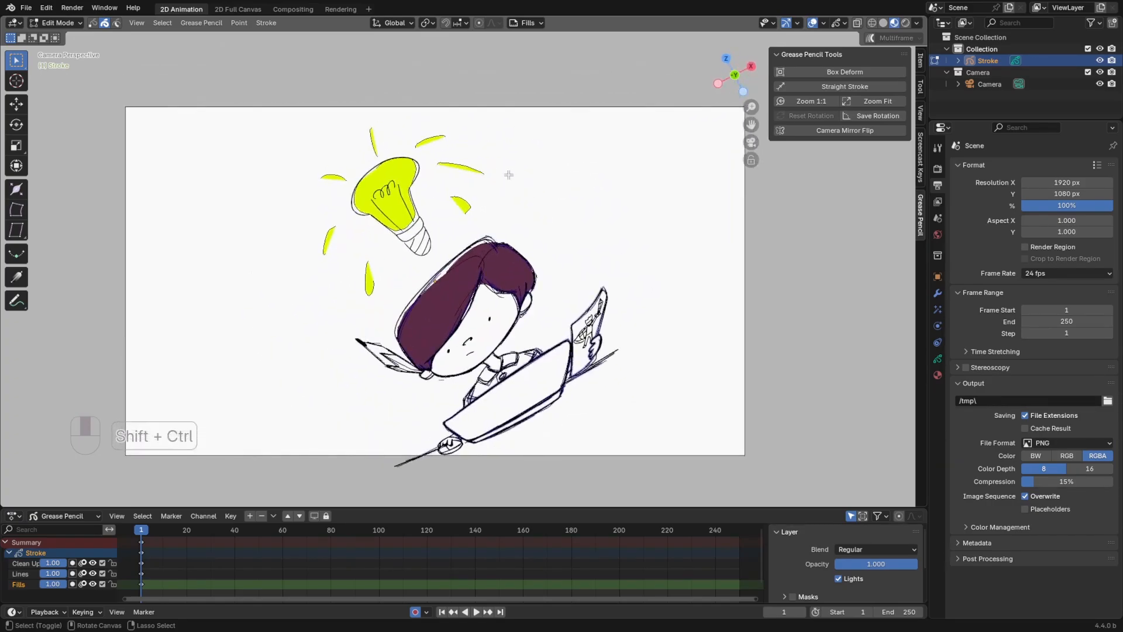
{"action": "key", "text": "KP_1"}
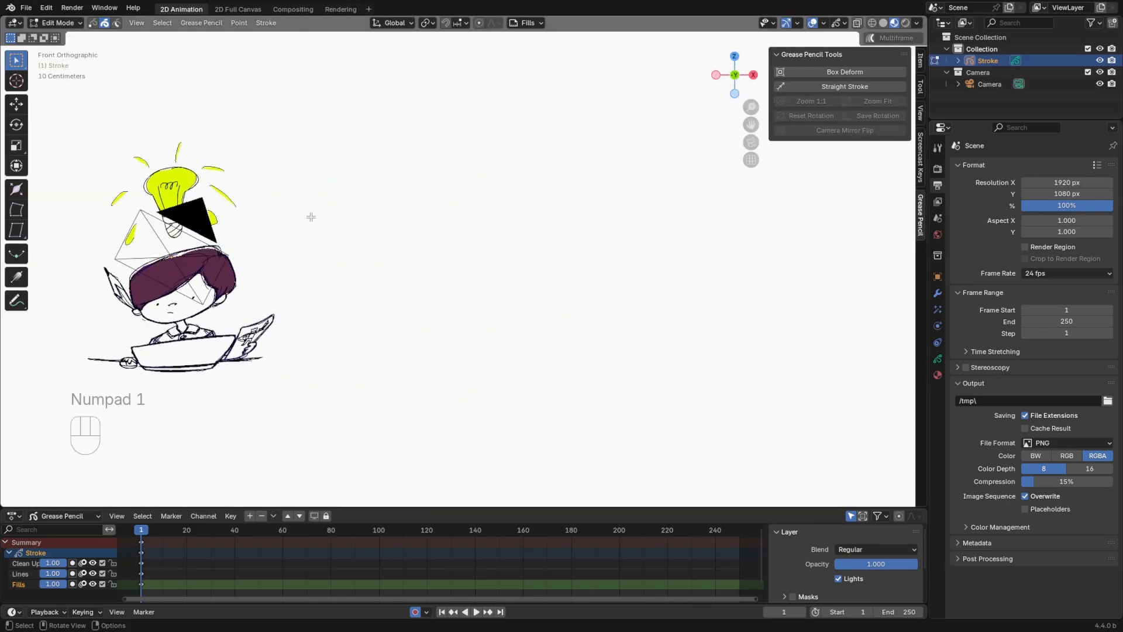
{"action": "mouse_move", "coordinate": [310, 213]}
{"action": "middle_mouse_down", "text": "shift"}
{"action": "mouse_move", "coordinate": [574, 221]}
{"action": "mouse_move", "coordinate": [597, 180]}
{"action": "middle_mouse_up", "text": "shift"}
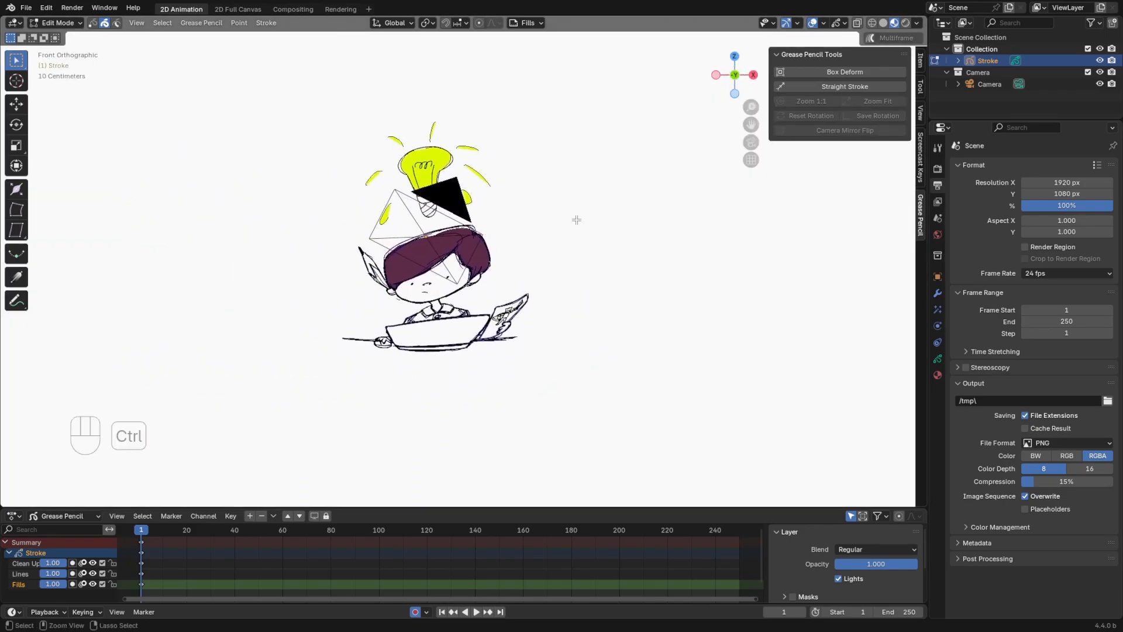
{"action": "mouse_move", "coordinate": [574, 220]}
{"action": "middle_mouse_down", "text": "ctrl"}
{"action": "mouse_move", "coordinate": [573, 180]}
{"action": "mouse_move", "coordinate": [603, 211]}
{"action": "middle_mouse_up", "text": "ctrl"}
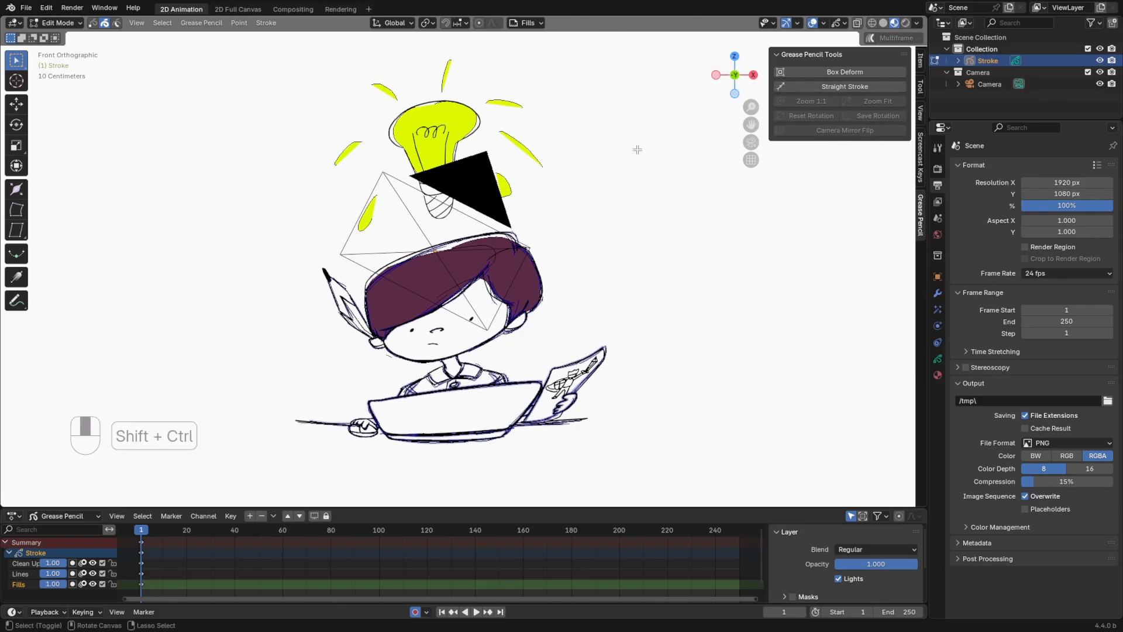
{"action": "mouse_move", "coordinate": [634, 151]}
{"action": "middle_mouse_down", "text": "ctrl+shift"}
{"action": "mouse_move", "coordinate": [675, 262]}
{"action": "mouse_move", "coordinate": [552, 103]}
{"action": "mouse_move", "coordinate": [597, 276]}
{"action": "mouse_move", "coordinate": [482, 104]}
{"action": "mouse_move", "coordinate": [574, 276]}
{"action": "mouse_move", "coordinate": [527, 143]}
{"action": "mouse_move", "coordinate": [584, 240]}
{"action": "mouse_move", "coordinate": [519, 148]}
{"action": "mouse_move", "coordinate": [556, 238]}
{"action": "mouse_move", "coordinate": [556, 320]}
{"action": "mouse_move", "coordinate": [501, 143]}
{"action": "mouse_move", "coordinate": [584, 303]}
{"action": "mouse_move", "coordinate": [557, 163]}
{"action": "mouse_move", "coordinate": [581, 226]}
{"action": "mouse_move", "coordinate": [572, 205]}
{"action": "mouse_move", "coordinate": [587, 253]}
{"action": "mouse_move", "coordinate": [554, 160]}
{"action": "mouse_move", "coordinate": [576, 213]}
{"action": "mouse_move", "coordinate": [649, 221]}
{"action": "middle_mouse_up", "text": "ctrl+shift"}
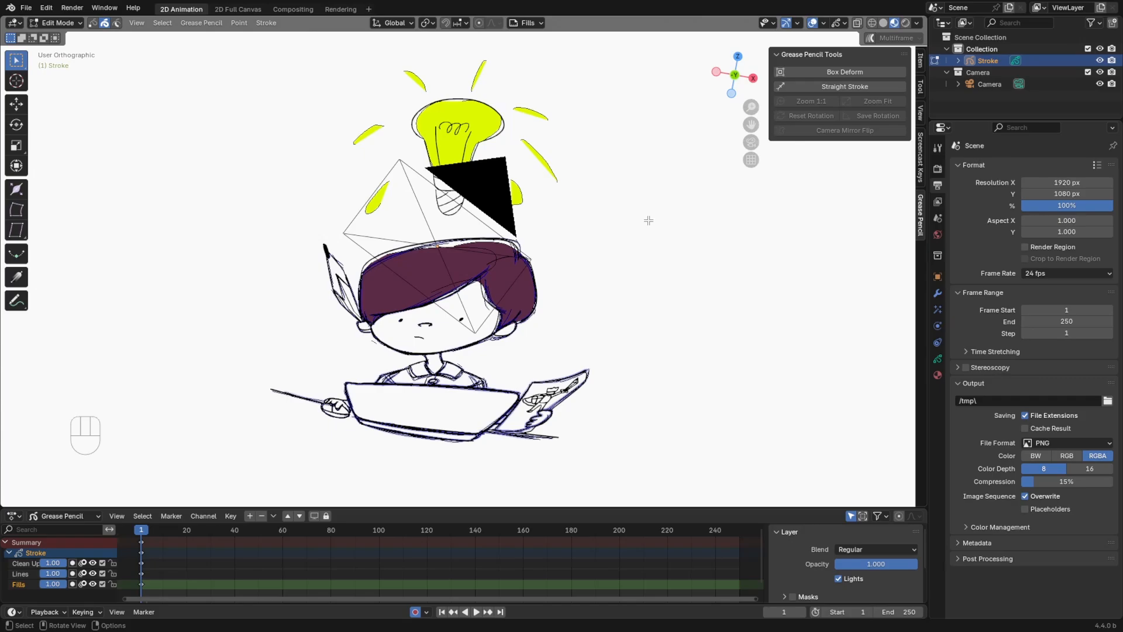
{"action": "key", "text": "KP_0"}
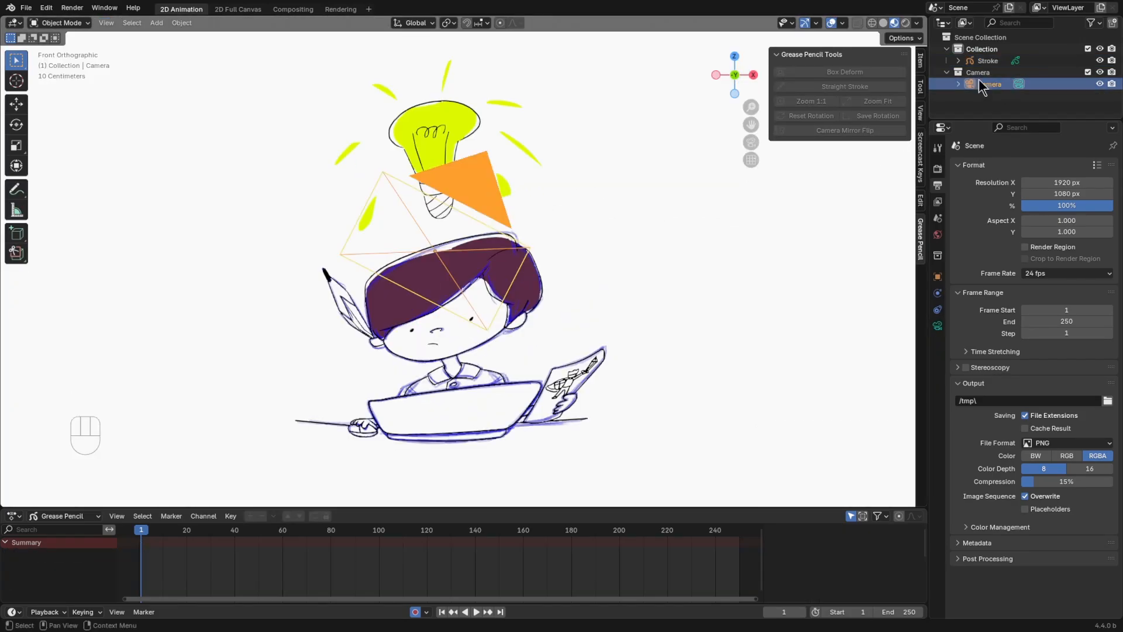
Set the camera's Y and Z rotation to 0°, and save this rotation in the camera view
{"action": "left_click", "coordinate": [921, 62]}
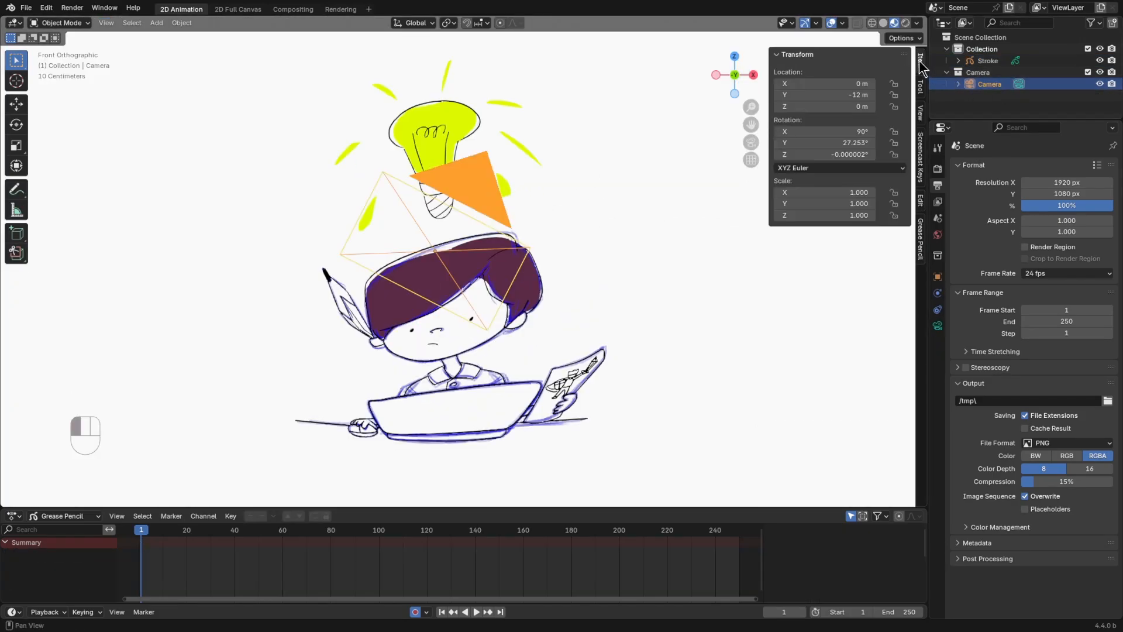
{"action": "left_click_drag", "start_coordinate": [852, 143], "coordinate": [852, 155]}
{"action": "type", "text": "0"}
{"action": "key", "text": "Return"}
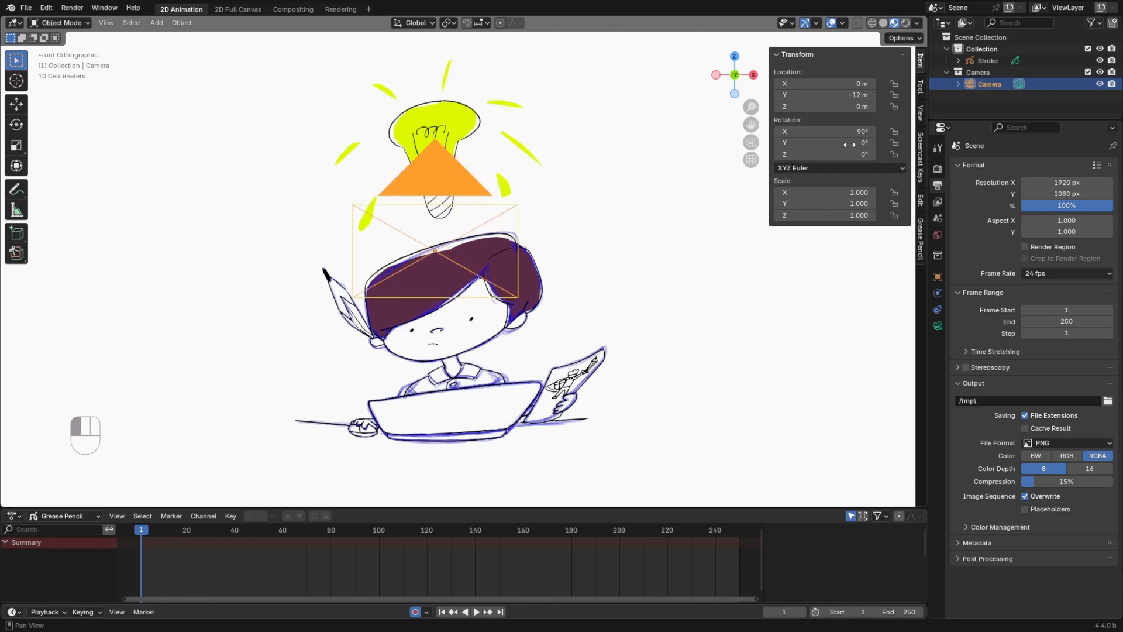
{"action": "key", "text": "KP_0"}
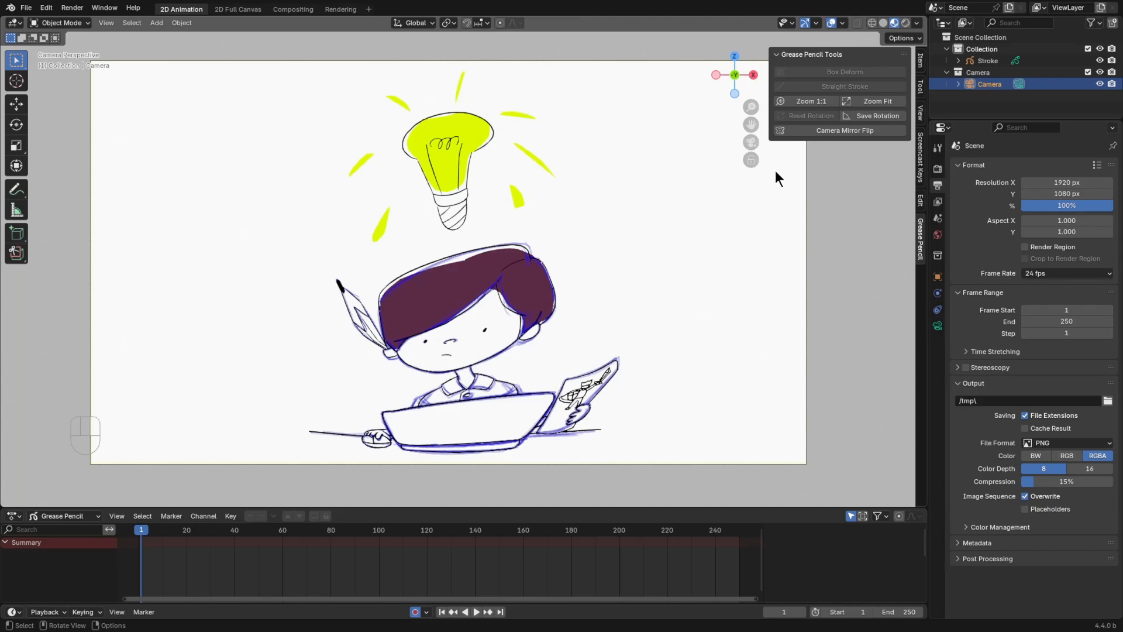
{"action": "left_click", "coordinate": [898, 115]}
Rotate the canvas in the camera view, and reset it to the saved camera rotation
{"action": "key", "text": "ctrl"}
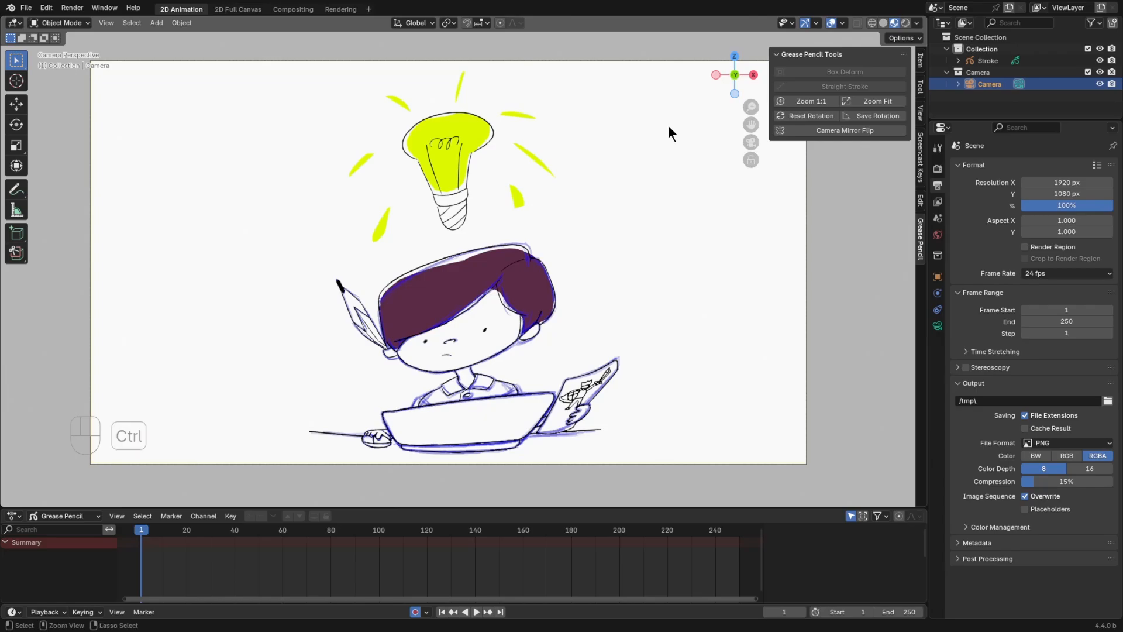
{"action": "key", "text": "shift"}
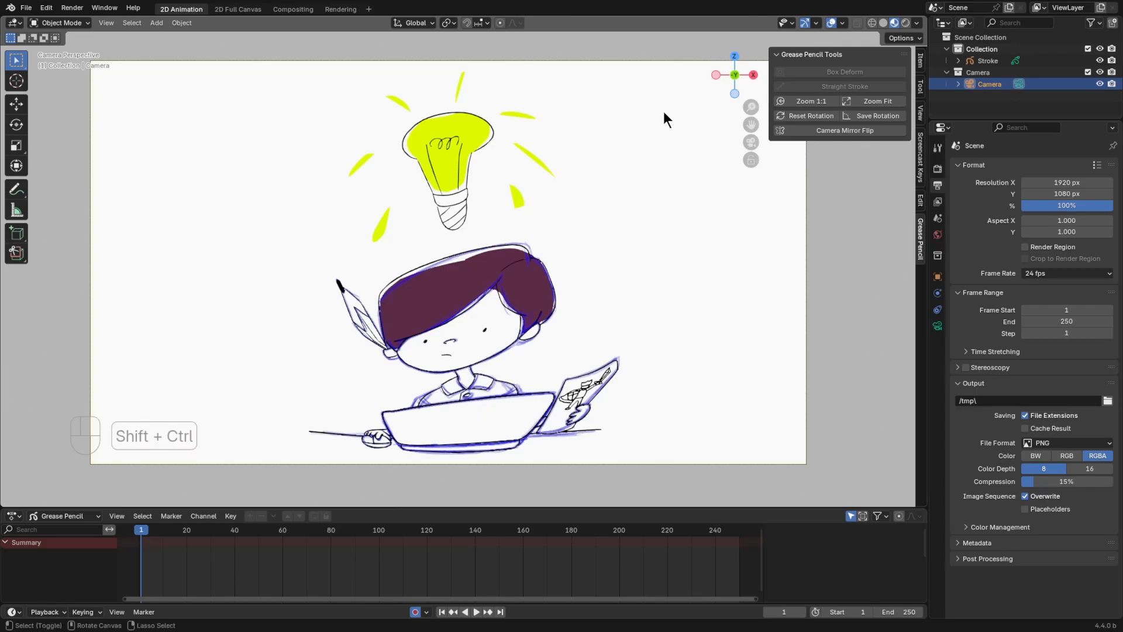
{"action": "middle_click_drag", "start_coordinate": [664, 117], "coordinate": [604, 70], "text": "ctrl+shift"}
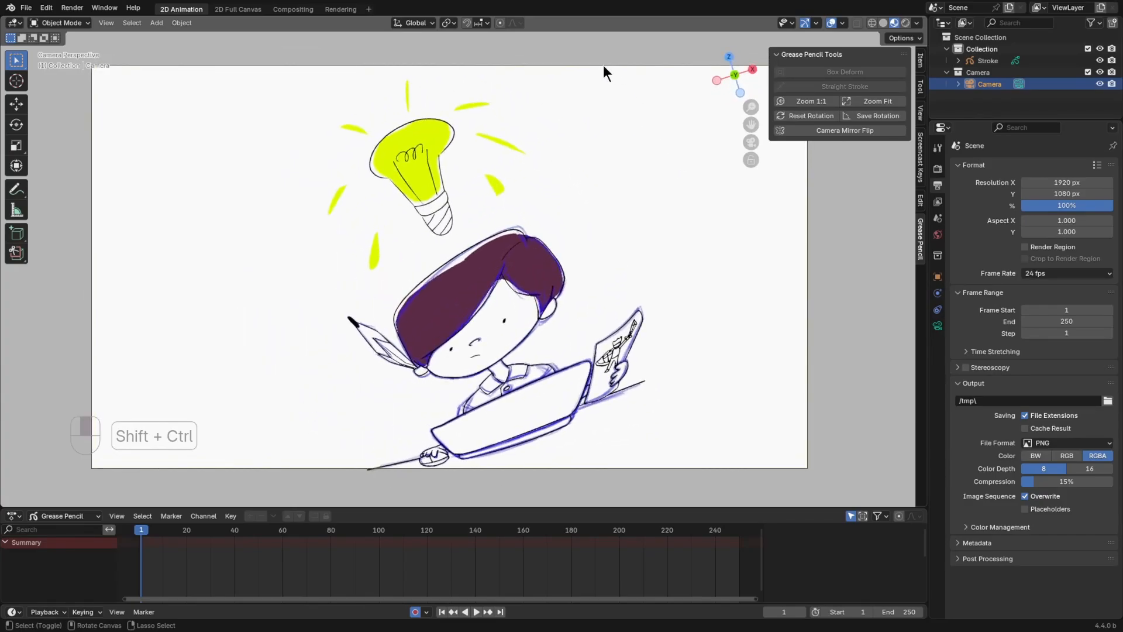
{"action": "mouse_move", "coordinate": [650, 135]}
{"action": "middle_mouse_down", "text": "ctrl+shift"}
{"action": "mouse_move", "coordinate": [652, 117]}
{"action": "mouse_move", "coordinate": [623, 363]}
{"action": "mouse_move", "coordinate": [503, 406]}
{"action": "mouse_move", "coordinate": [687, 248]}
{"action": "mouse_move", "coordinate": [486, 155]}
{"action": "mouse_move", "coordinate": [453, 155]}
{"action": "mouse_move", "coordinate": [493, 156]}
{"action": "mouse_move", "coordinate": [481, 154]}
{"action": "middle_mouse_up", "text": "ctrl+shift"}
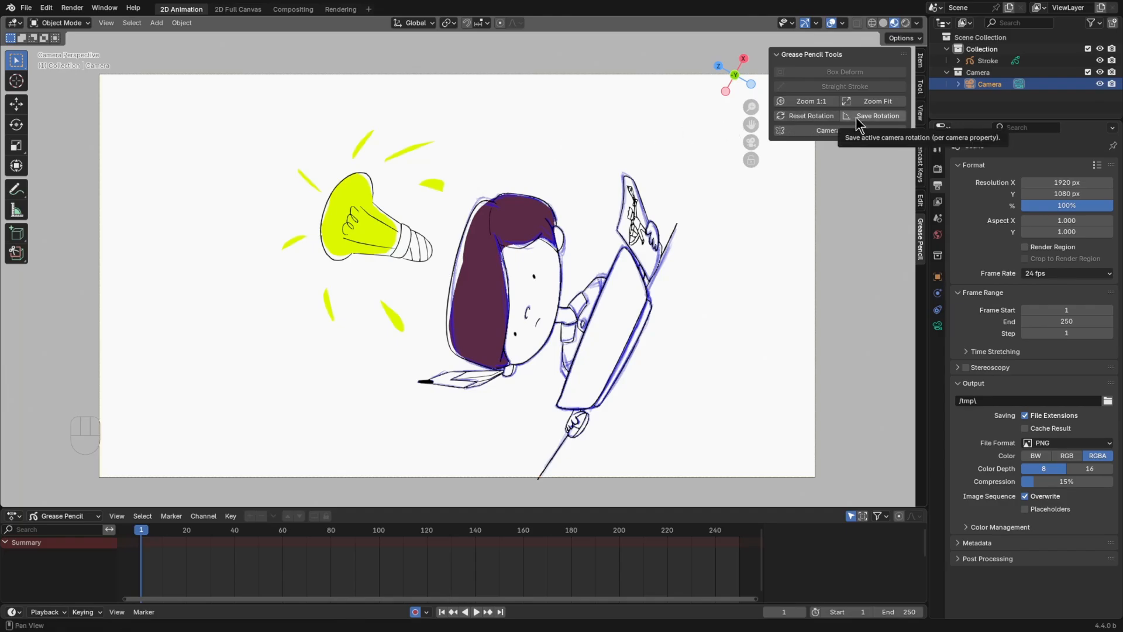
{"action": "left_click", "coordinate": [784, 117]}
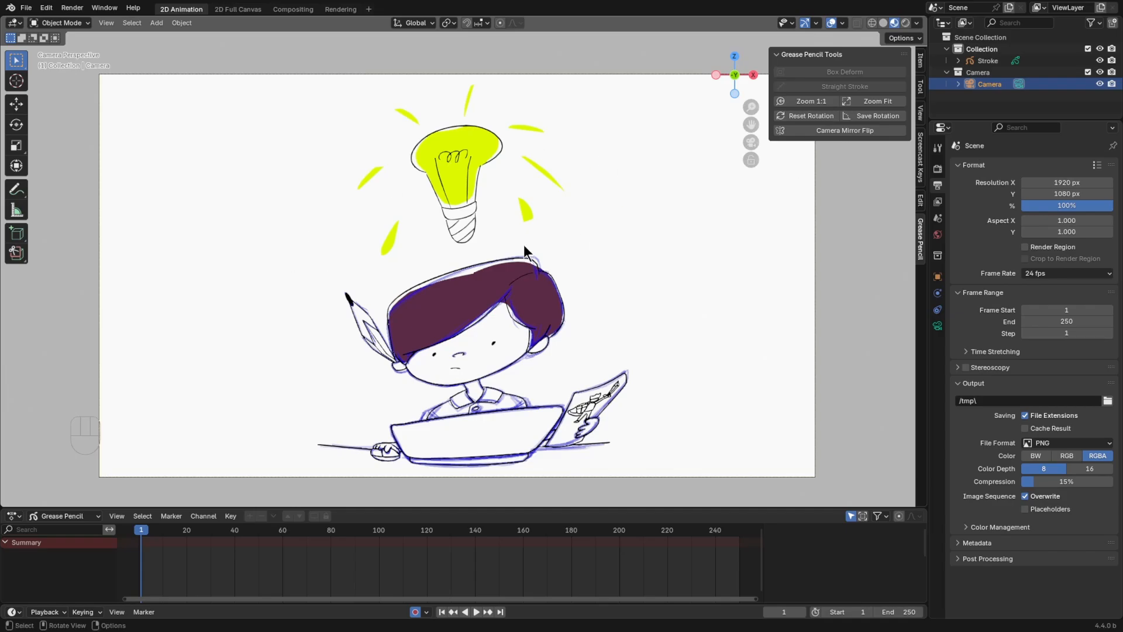
Mirror-flip the camera view horizontally and restore it, two times in a row
{"action": "left_click", "coordinate": [868, 133]}
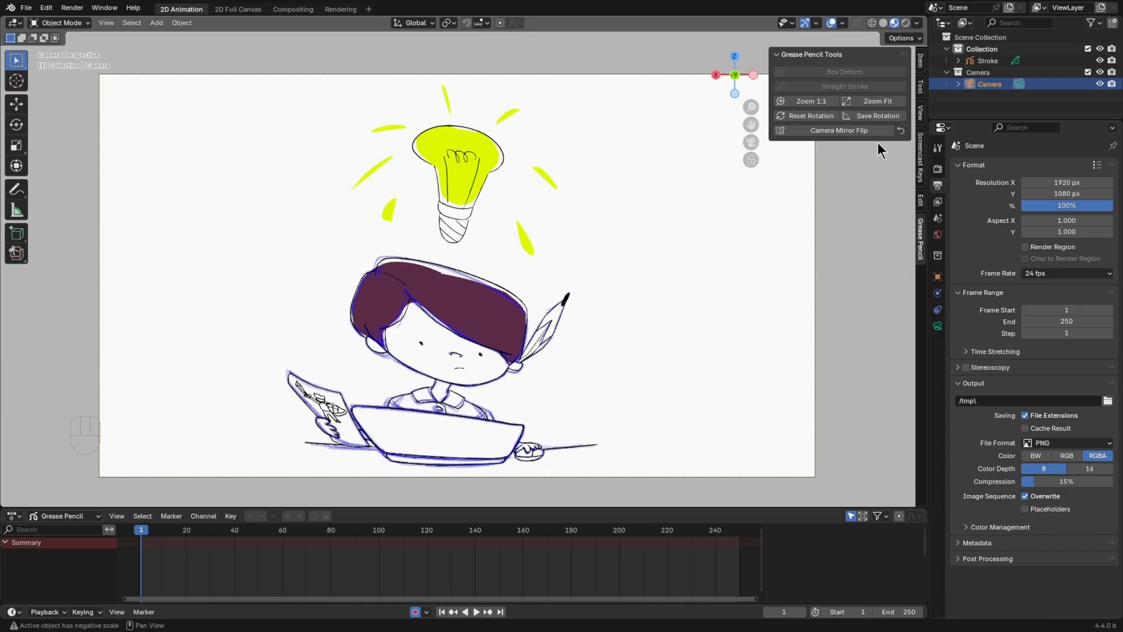
{"action": "left_click", "coordinate": [797, 131]}
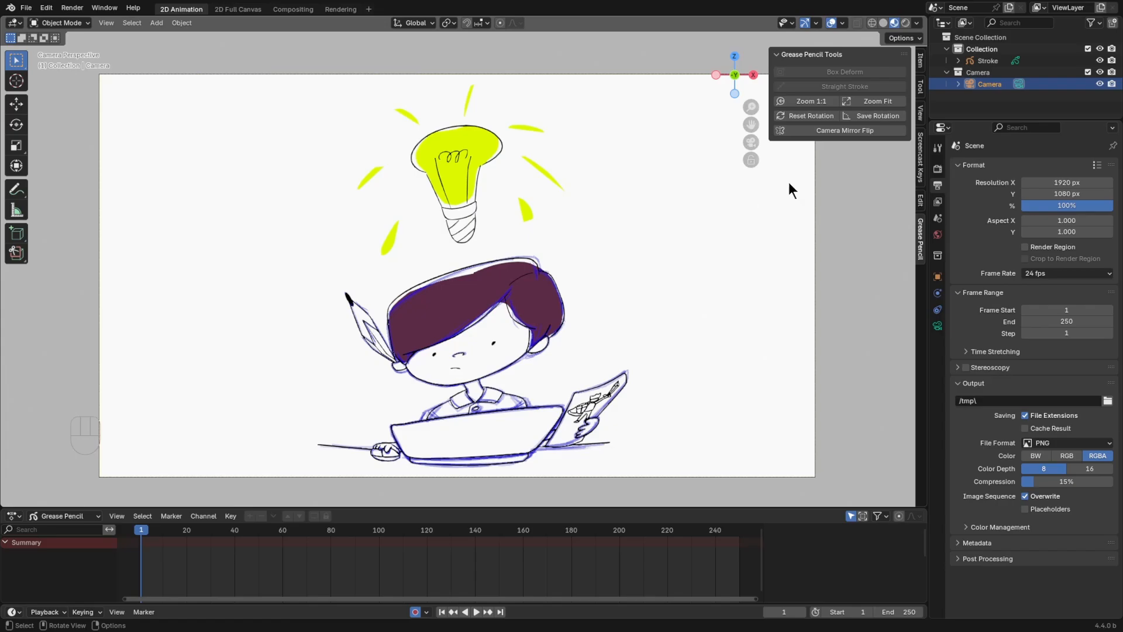
{"action": "left_click", "coordinate": [801, 131]}
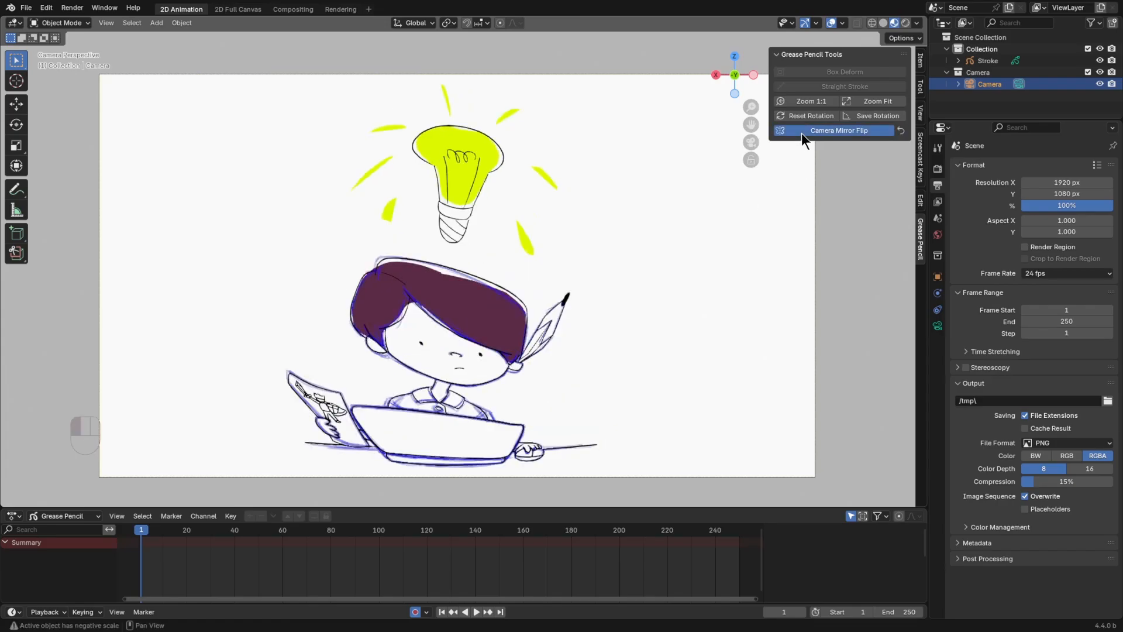
{"action": "left_click", "coordinate": [801, 132]}
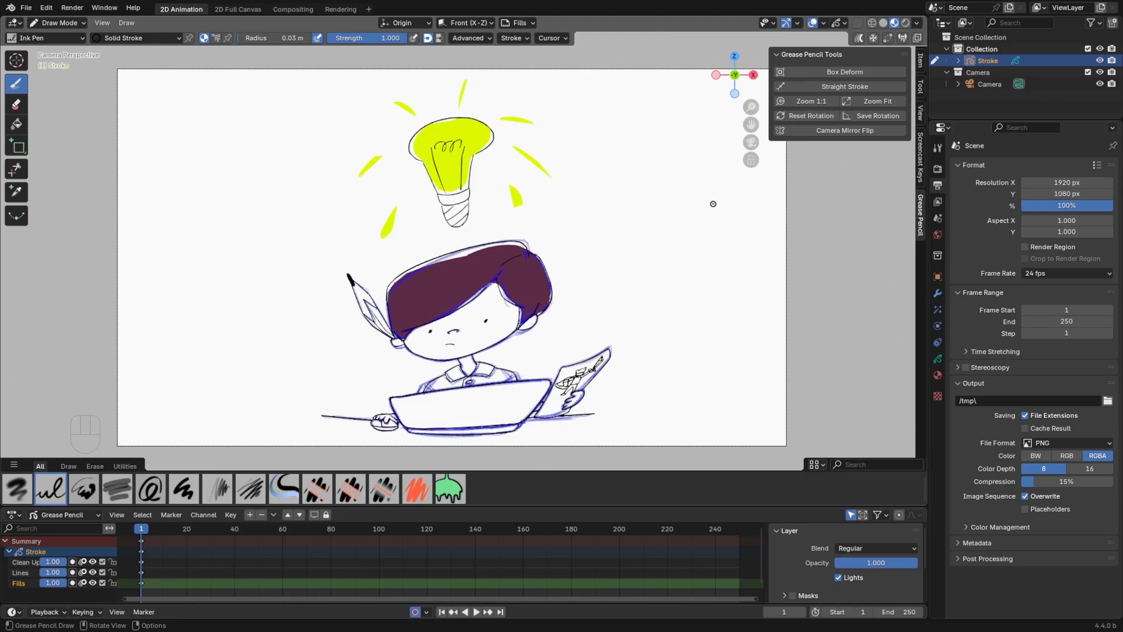
Hide the Lines layer, and lock the Fills layer after toggling its visibility off and on, using the on-canvas layer navigator
{"action": "key", "text": "y"}
{"action": "left_click", "coordinate": [683, 170]}
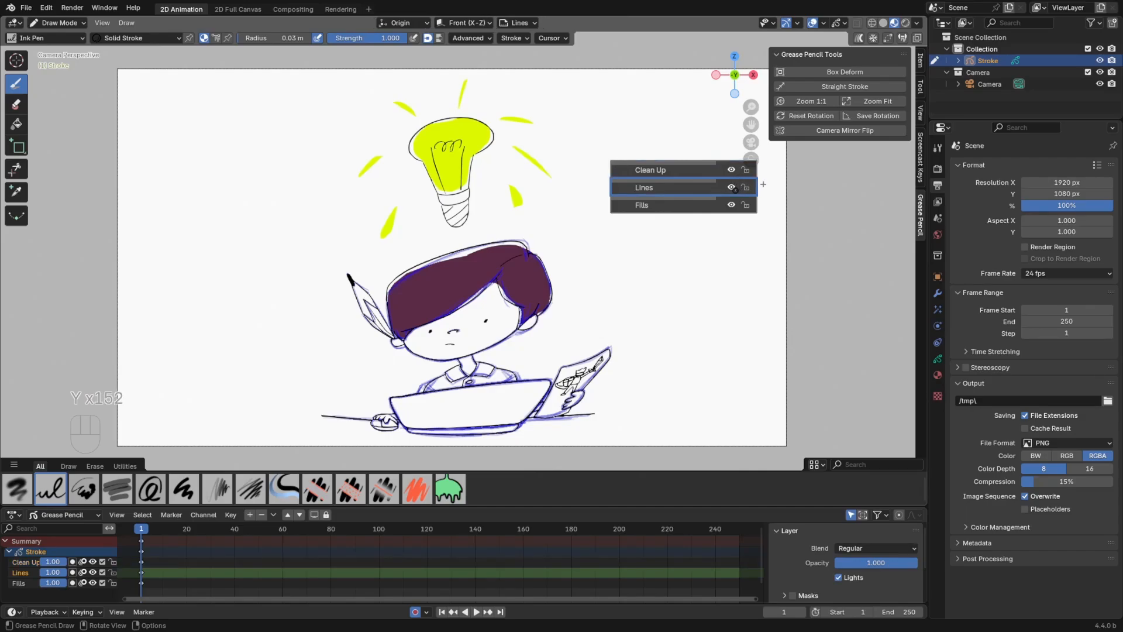
{"action": "left_click", "coordinate": [732, 188]}
{"action": "left_click", "coordinate": [672, 205]}
{"action": "left_click", "coordinate": [731, 204]}
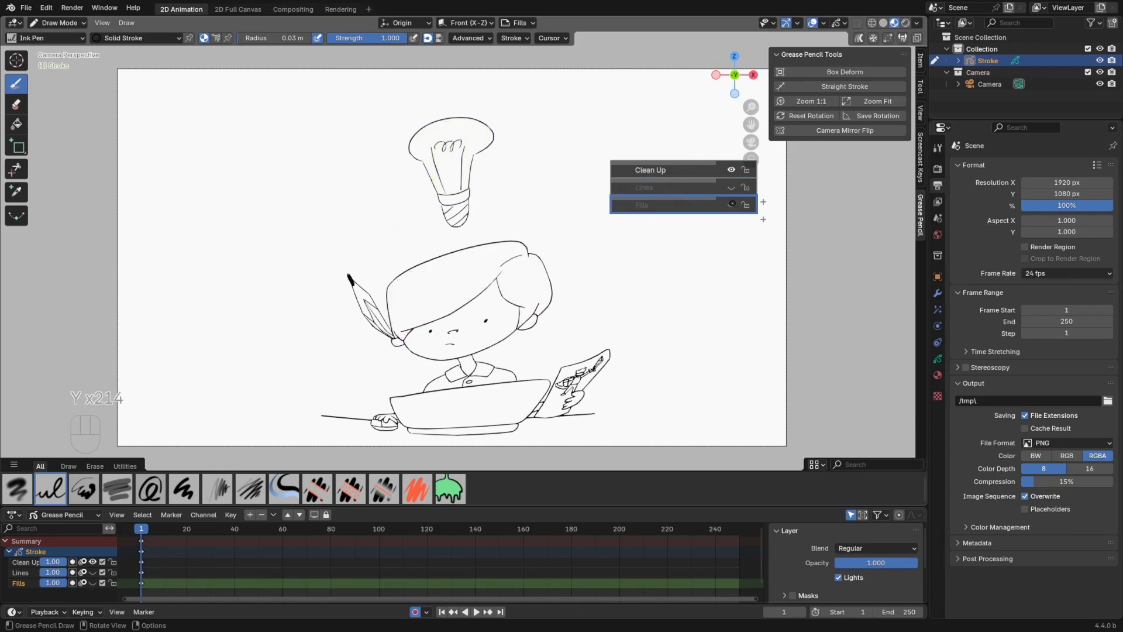
{"action": "left_click", "coordinate": [732, 205]}
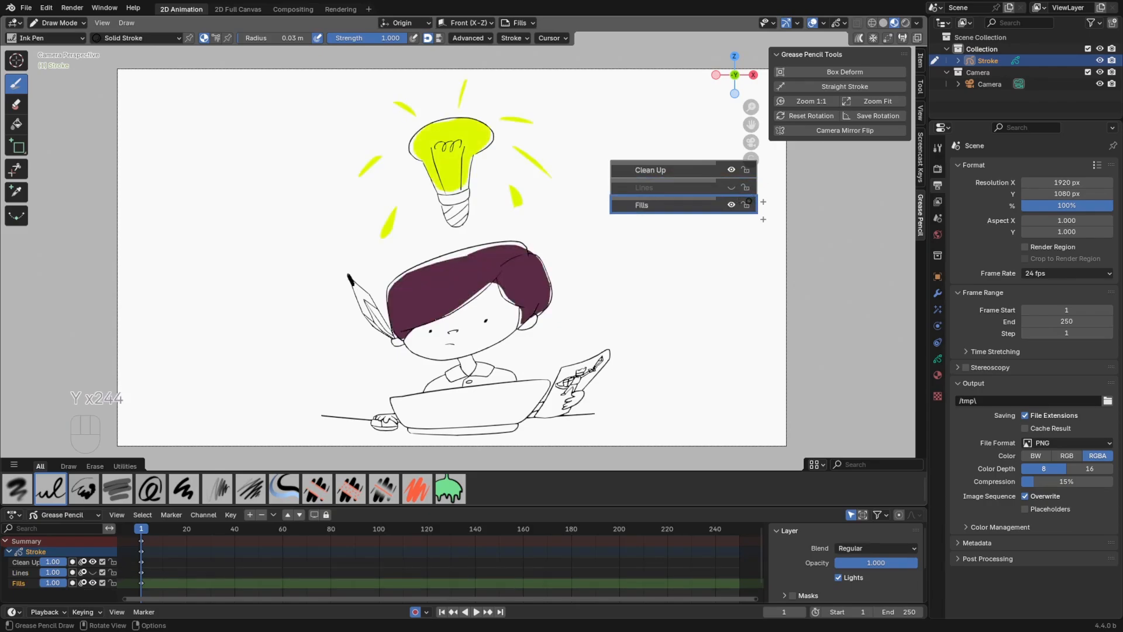
{"action": "left_click", "coordinate": [747, 205]}
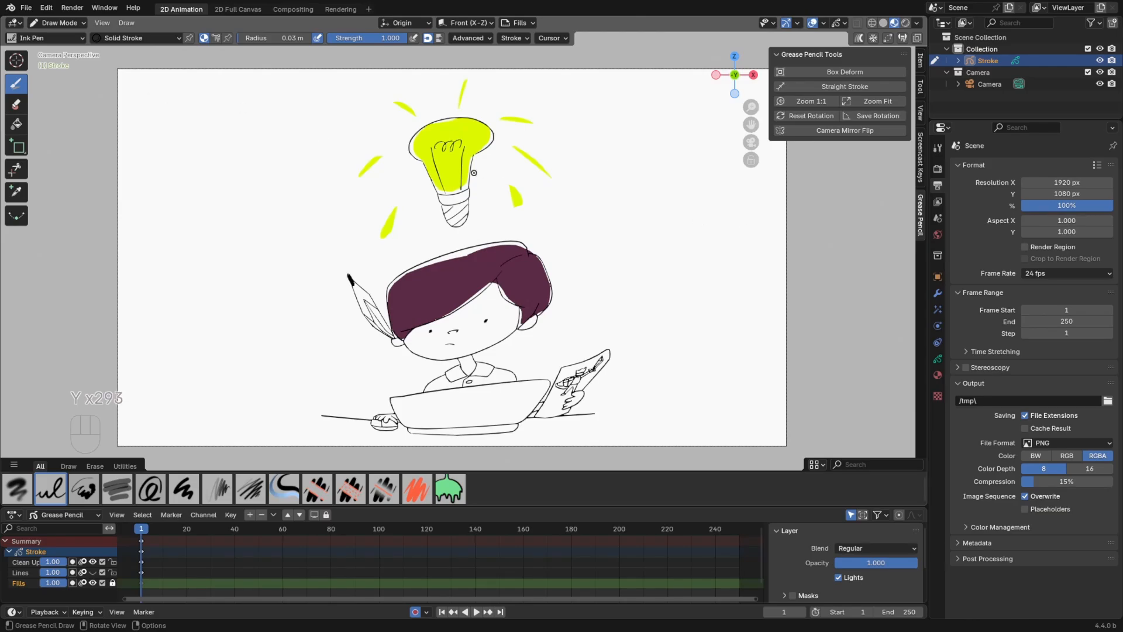
Try to move all strokes in Edit Mode with the Fills layer locked, cancel the move, and return to Draw Mode
{"action": "key", "text": "Tab"}
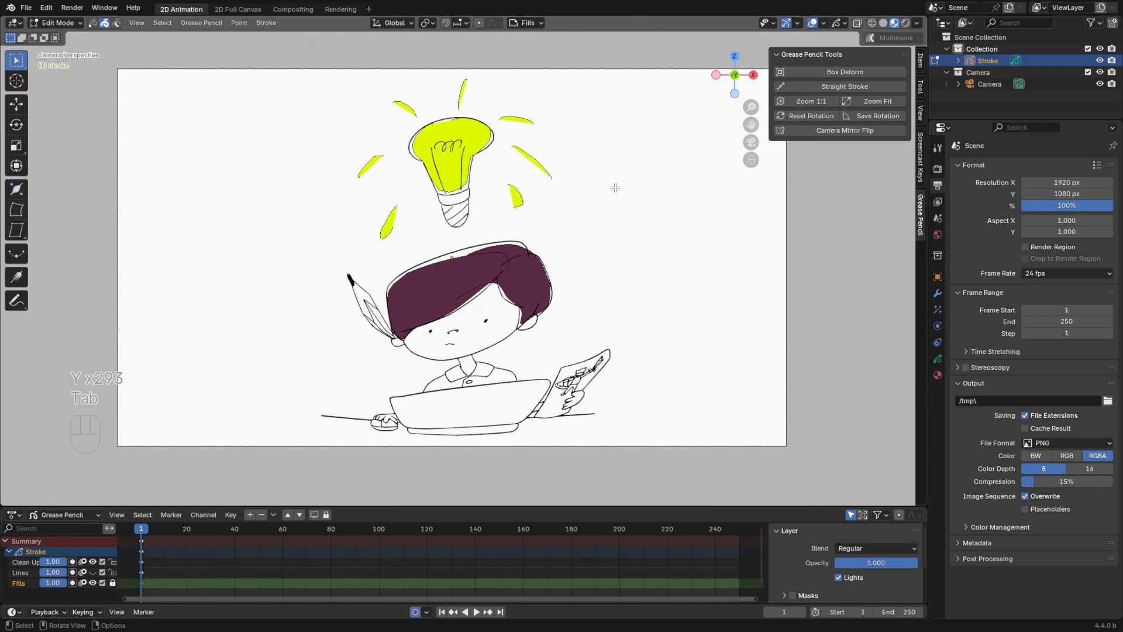
{"action": "key", "text": "a"}
{"action": "key", "text": "g"}
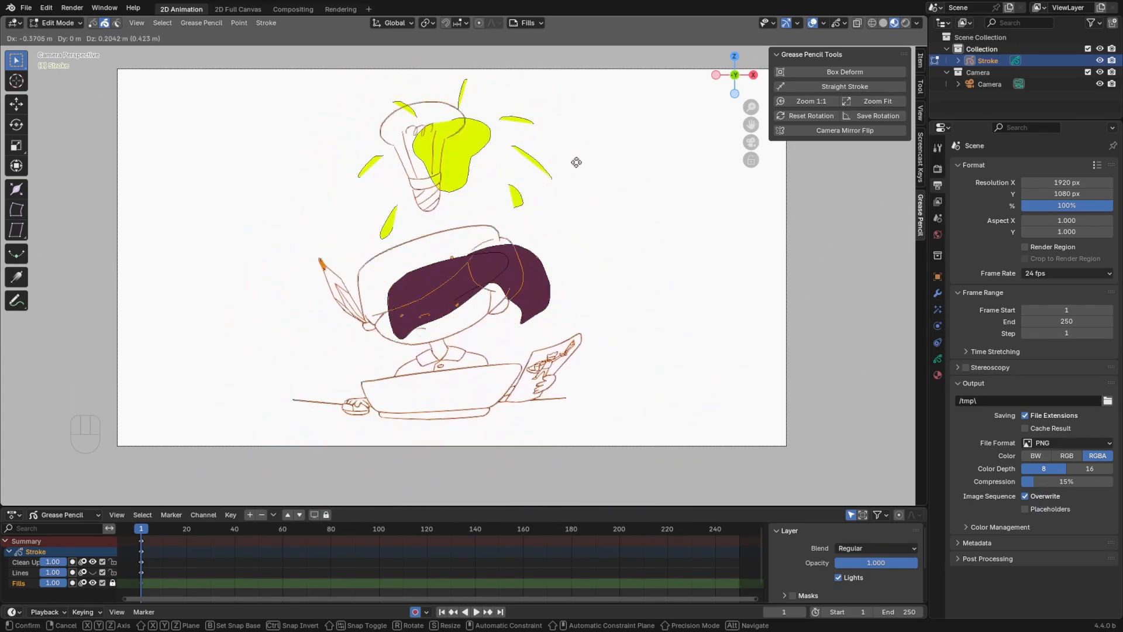
{"action": "key", "text": "Escape"}
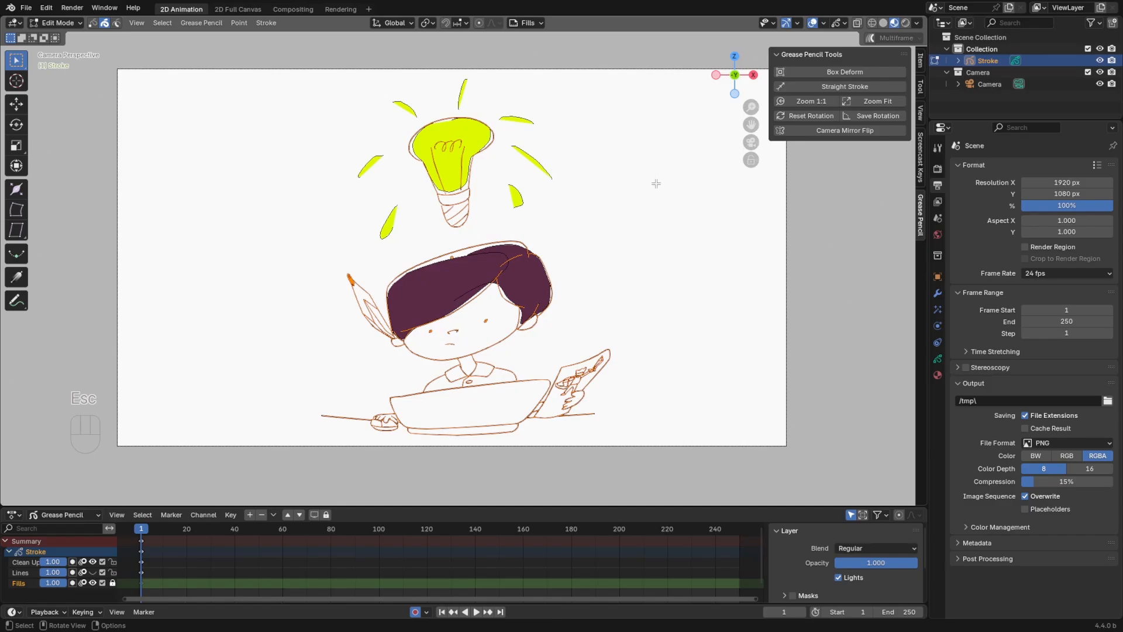
{"action": "key", "text": "Tab"}
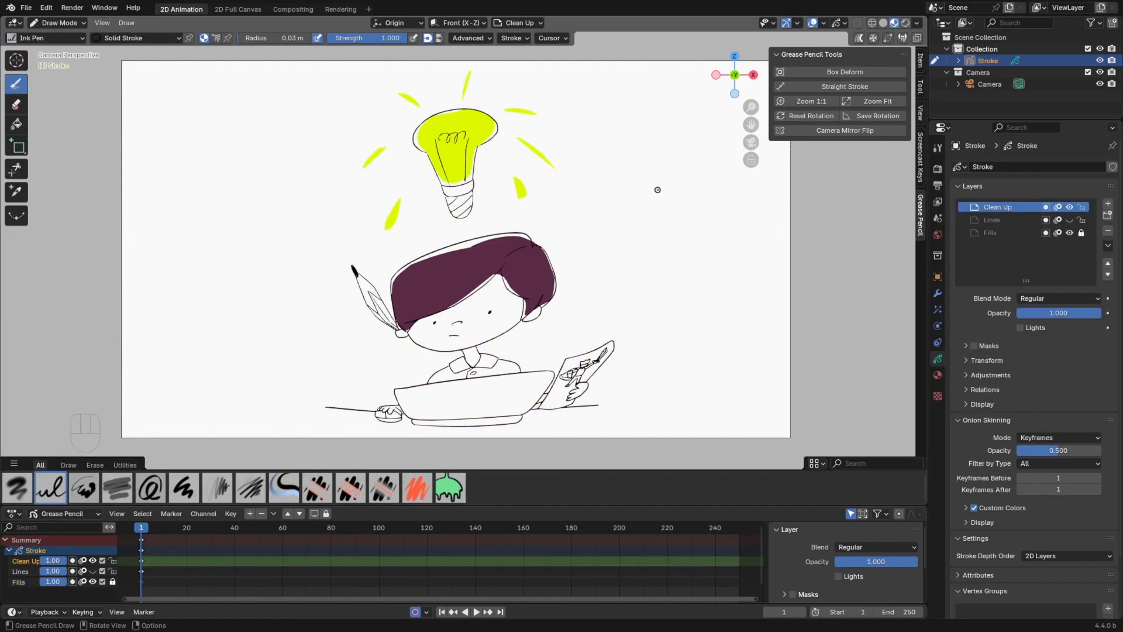
Switch the active layer back and forth between Clean Up, Lines and Fills with the on-canvas layer navigator, ending on Clean Up
{"action": "key", "text": "y"}
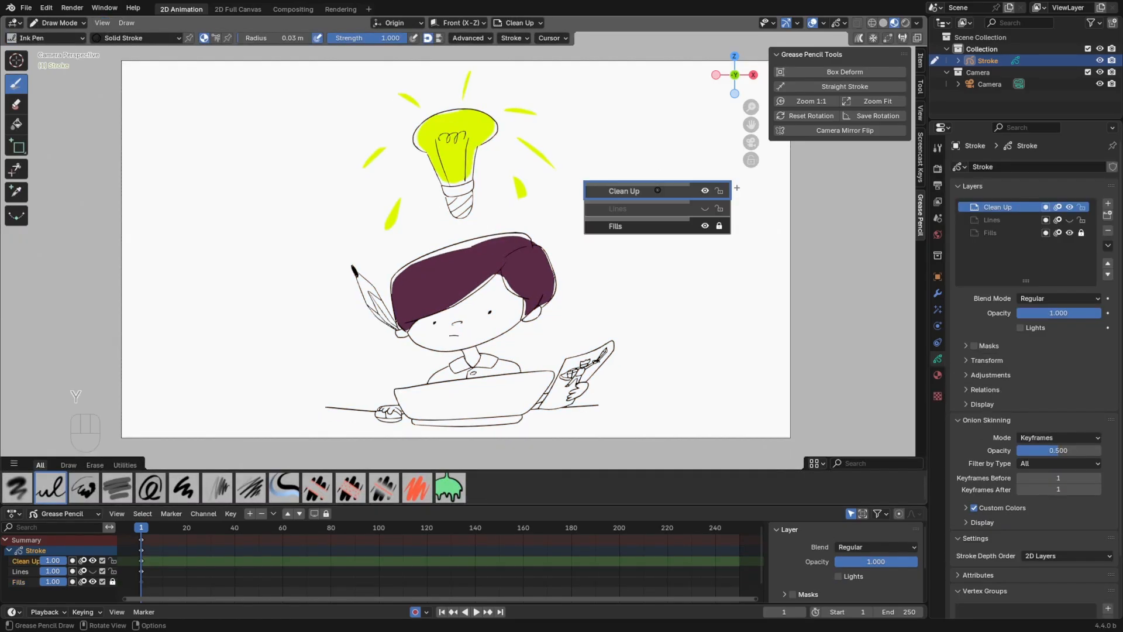
{"action": "key", "text": "y"}
{"action": "key", "text": "y"}
{"action": "key", "text": "y"}
{"action": "key", "text": "y"}
{"action": "key", "text": "y"}
{"action": "key", "text": "y"}
{"action": "key", "text": "y"}
{"action": "key", "text": "y"}
{"action": "key", "text": "y"}
{"action": "key", "text": "y"}
{"action": "key", "text": "y"}
{"action": "key", "text": "y"}
{"action": "key", "text": "y"}
{"action": "key", "text": "y"}
{"action": "key", "text": "y"}
{"action": "key", "text": "y"}
{"action": "key", "text": "y"}
{"action": "key", "text": "y"}
{"action": "key", "text": "y"}
{"action": "key", "text": "y"}
{"action": "key", "text": "y"}
{"action": "key", "text": "y"}
{"action": "key", "text": "y"}
{"action": "key", "text": "y"}
{"action": "key", "text": "y"}
{"action": "key", "text": "y"}
{"action": "key", "text": "y"}
{"action": "key", "text": "y"}
{"action": "key", "text": "y"}
{"action": "key", "text": "y"}
{"action": "key", "text": "y"}
{"action": "key", "text": "y"}
{"action": "key", "text": "y"}
{"action": "key", "text": "y"}
{"action": "key", "text": "y"}
{"action": "key", "text": "y"}
{"action": "mouse_move", "coordinate": [697, 229]}
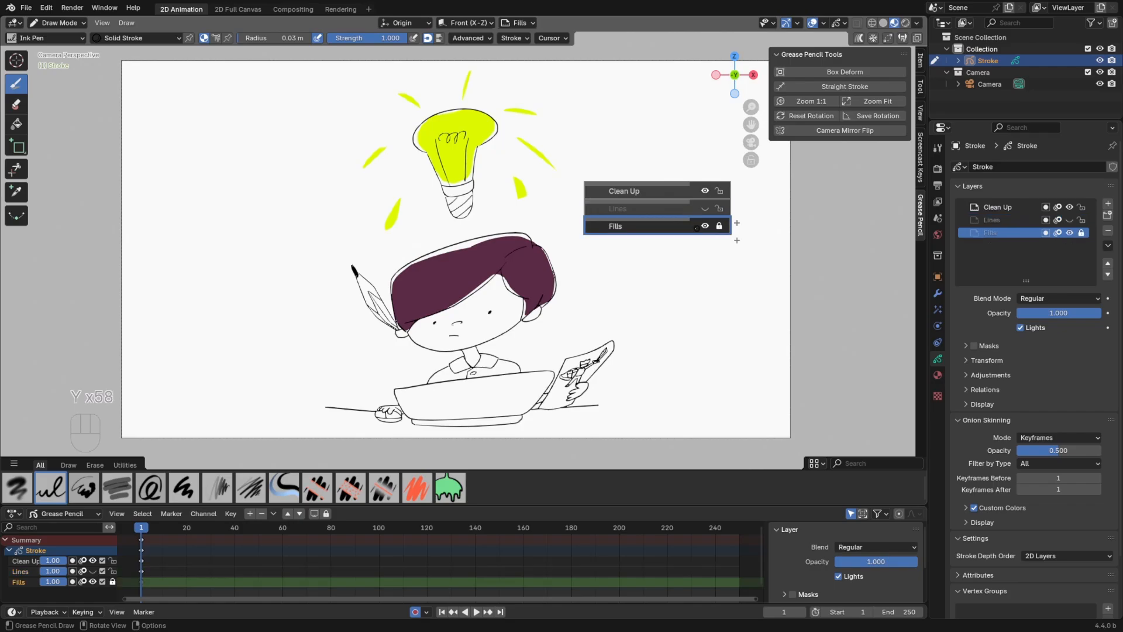
{"action": "key", "text": "y"}
{"action": "key", "text": "y"}
{"action": "key", "text": "y"}
{"action": "key", "text": "y"}
{"action": "key", "text": "y"}
{"action": "key", "text": "y"}
{"action": "key", "text": "y"}
{"action": "key", "text": "y"}
{"action": "key", "text": "y"}
{"action": "key", "text": "y"}
{"action": "key", "text": "y"}
{"action": "key", "text": "y"}
{"action": "key", "text": "y"}
{"action": "key", "text": "y"}
{"action": "key", "text": "y"}
{"action": "key", "text": "y"}
{"action": "key", "text": "y"}
{"action": "key", "text": "y"}
{"action": "key", "text": "y"}
{"action": "key", "text": "y"}
{"action": "mouse_move", "coordinate": [688, 205]}
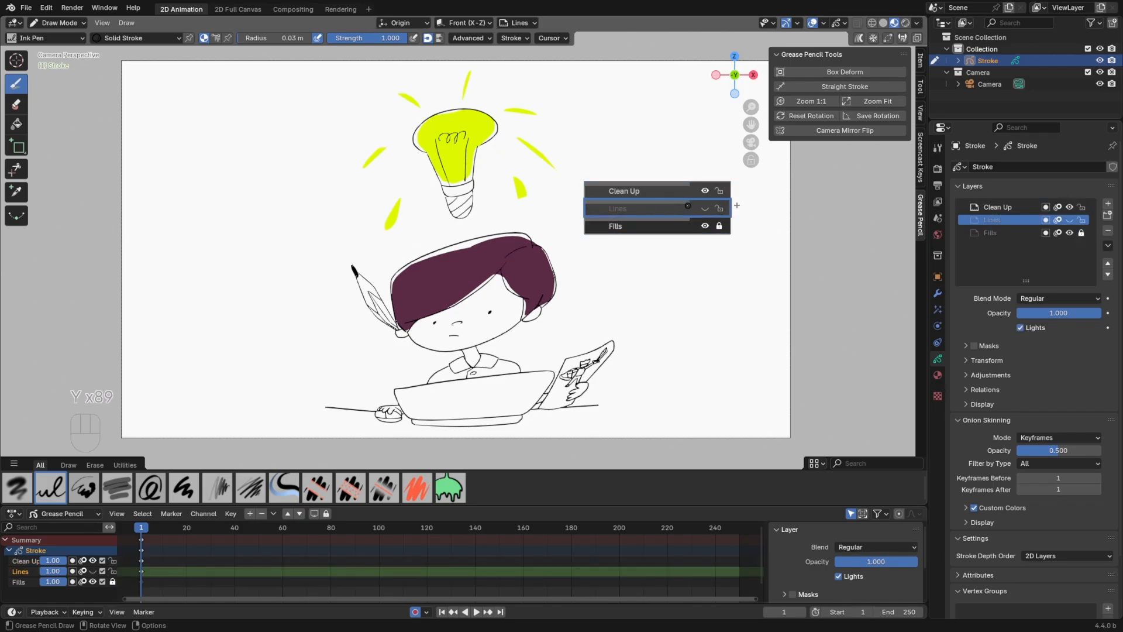
{"action": "key", "text": "y"}
{"action": "key", "text": "y"}
{"action": "key", "text": "y"}
{"action": "key", "text": "y"}
{"action": "key", "text": "y"}
{"action": "key", "text": "y"}
{"action": "key", "text": "y"}
{"action": "key", "text": "y"}
{"action": "key", "text": "y"}
{"action": "key", "text": "y"}
{"action": "key", "text": "y"}
{"action": "key", "text": "y"}
{"action": "key", "text": "y"}
{"action": "key", "text": "y"}
{"action": "key", "text": "y"}
{"action": "key", "text": "y"}
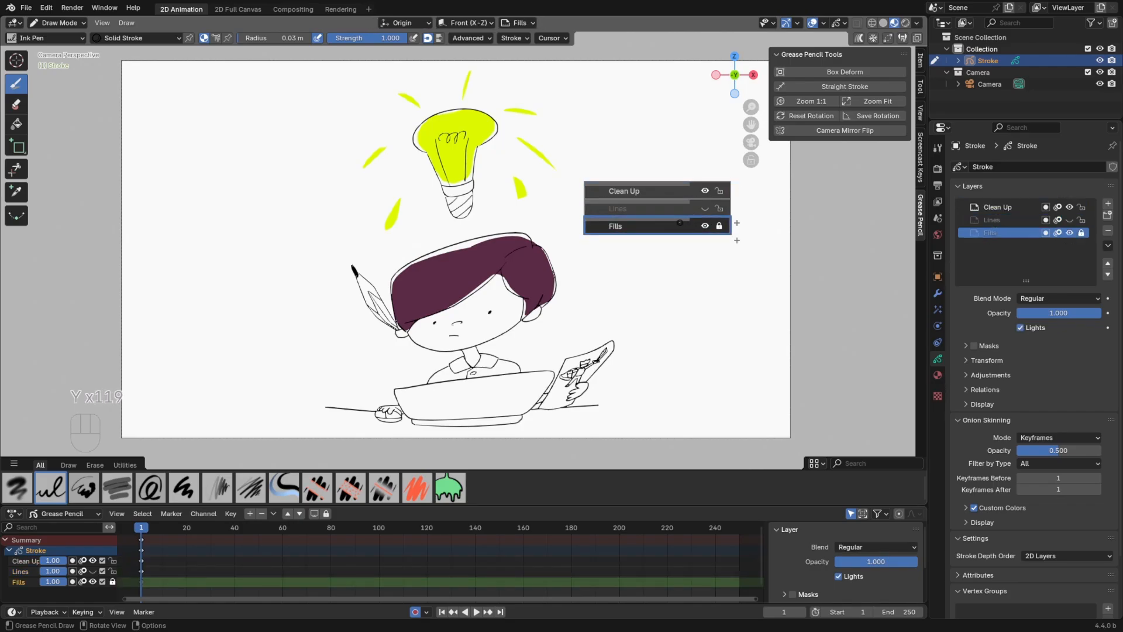
{"action": "key", "text": "y"}
{"action": "key", "text": "y"}
{"action": "key", "text": "y"}
{"action": "key", "text": "y"}
{"action": "key", "text": "y"}
{"action": "key", "text": "y"}
{"action": "key", "text": "y"}
{"action": "key", "text": "y"}
{"action": "key", "text": "y"}
{"action": "key", "text": "y"}
{"action": "key", "text": "y"}
{"action": "key", "text": "y"}
{"action": "key", "text": "y"}
{"action": "key", "text": "y"}
{"action": "key", "text": "y"}
{"action": "key", "text": "y"}
{"action": "key", "text": "y"}
{"action": "key", "text": "y"}
{"action": "key", "text": "y"}
{"action": "key", "text": "y"}
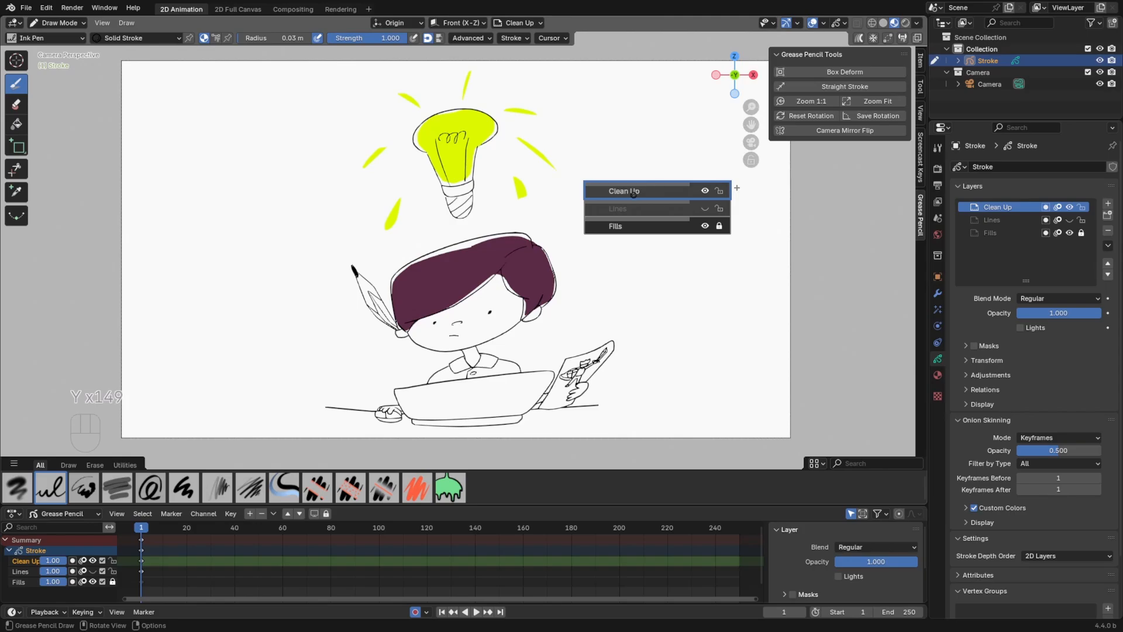
Try adjusting the Clean Up layer's opacity in the on-canvas navigator, and make the Fills layer active
{"action": "key", "text": "y"}
{"action": "key", "text": "y"}
{"action": "key", "text": "y"}
{"action": "key", "text": "y"}
{"action": "key", "text": "y"}
{"action": "key", "text": "y"}
{"action": "key", "text": "y"}
{"action": "key", "text": "y"}
{"action": "key", "text": "y"}
{"action": "key", "text": "y"}
{"action": "key", "text": "y"}
{"action": "key", "text": "y"}
{"action": "key", "text": "y"}
{"action": "key", "text": "y"}
{"action": "key", "text": "y"}
{"action": "key", "text": "y"}
{"action": "key", "text": "y"}
{"action": "key", "text": "y"}
{"action": "key", "text": "y"}
{"action": "key", "text": "y"}
{"action": "key", "text": "y"}
{"action": "key", "text": "y"}
{"action": "key", "text": "y"}
{"action": "key", "text": "y"}
{"action": "key", "text": "y"}
{"action": "key", "text": "y"}
{"action": "key", "text": "y"}
{"action": "key", "text": "y"}
{"action": "key", "text": "y"}
{"action": "key", "text": "y"}
{"action": "key", "text": "y"}
{"action": "key", "text": "y"}
{"action": "key", "text": "y"}
{"action": "key", "text": "y"}
{"action": "key", "text": "y"}
{"action": "key", "text": "y"}
{"action": "key", "text": "y"}
{"action": "key", "text": "y"}
{"action": "key", "text": "y"}
{"action": "key", "text": "y"}
{"action": "key", "text": "y"}
{"action": "key", "text": "y"}
{"action": "key", "text": "y"}
{"action": "key", "text": "y"}
{"action": "key", "text": "y"}
{"action": "key", "text": "y"}
{"action": "key", "text": "y"}
{"action": "key", "text": "y"}
{"action": "key", "text": "y"}
{"action": "key", "text": "y"}
{"action": "key", "text": "y"}
{"action": "mouse_move", "coordinate": [687, 186]}
{"action": "left_mouse_down"}
{"action": "mouse_move", "coordinate": [601, 195]}
{"action": "mouse_move", "coordinate": [708, 188]}
{"action": "left_mouse_up"}
{"action": "key", "text": "y"}
{"action": "key", "text": "y"}
{"action": "key", "text": "y"}
{"action": "key", "text": "y"}
{"action": "key", "text": "y"}
{"action": "key", "text": "y"}
{"action": "key", "text": "y"}
{"action": "key", "text": "y"}
{"action": "key", "text": "y"}
{"action": "key", "text": "y"}
{"action": "key", "text": "y"}
{"action": "key", "text": "y"}
{"action": "key", "text": "y"}
{"action": "key", "text": "y"}
{"action": "key", "text": "y"}
{"action": "key", "text": "y"}
{"action": "key", "text": "y"}
{"action": "key", "text": "y"}
{"action": "key", "text": "y"}
{"action": "key", "text": "y"}
{"action": "key", "text": "y"}
{"action": "key", "text": "y"}
{"action": "key", "text": "y"}
{"action": "key", "text": "y"}
{"action": "key", "text": "y"}
{"action": "key", "text": "y"}
{"action": "key", "text": "y"}
{"action": "key", "text": "y"}
{"action": "key", "text": "y"}
{"action": "key", "text": "y"}
{"action": "key", "text": "y"}
{"action": "key", "text": "y"}
{"action": "key", "text": "y"}
{"action": "key", "text": "y"}
{"action": "key", "text": "y"}
{"action": "key", "text": "y"}
{"action": "key", "text": "y"}
{"action": "key", "text": "y"}
{"action": "key", "text": "y"}
{"action": "key", "text": "y"}
{"action": "key", "text": "y"}
{"action": "key", "text": "y"}
{"action": "key", "text": "y"}
{"action": "key", "text": "y"}
{"action": "key", "text": "y"}
{"action": "key", "text": "y"}
{"action": "key", "text": "y"}
{"action": "key", "text": "y"}
{"action": "key", "text": "y"}
{"action": "key", "text": "y"}
{"action": "key", "text": "y"}
{"action": "key", "text": "y"}
{"action": "key", "text": "y"}
{"action": "key", "text": "y"}
{"action": "key", "text": "y"}
{"action": "key", "text": "y"}
{"action": "key", "text": "y"}
{"action": "key", "text": "y"}
{"action": "key", "text": "y"}
{"action": "key", "text": "y"}
{"action": "key", "text": "y"}
{"action": "key", "text": "y"}
{"action": "key", "text": "y"}
{"action": "key", "text": "y"}
{"action": "key", "text": "y"}
{"action": "key", "text": "y"}
{"action": "key", "text": "y"}
{"action": "key", "text": "y"}
{"action": "key", "text": "y"}
{"action": "key", "text": "y"}
{"action": "key", "text": "y"}
{"action": "key", "text": "y"}
{"action": "key", "text": "y"}
{"action": "key", "text": "y"}
{"action": "key", "text": "y"}
{"action": "key", "text": "y"}
{"action": "key", "text": "y"}
{"action": "key", "text": "y"}
{"action": "key", "text": "y"}
{"action": "key", "text": "y"}
{"action": "left_click", "coordinate": [693, 211]}
Try lowering the Fills layer's opacity in the on-canvas layer navigator
{"action": "key", "text": "y"}
{"action": "key", "text": "y"}
{"action": "key", "text": "y"}
{"action": "key", "text": "y"}
{"action": "key", "text": "y"}
{"action": "key", "text": "y"}
{"action": "key", "text": "y"}
{"action": "key", "text": "y"}
{"action": "left_click", "coordinate": [685, 224]}
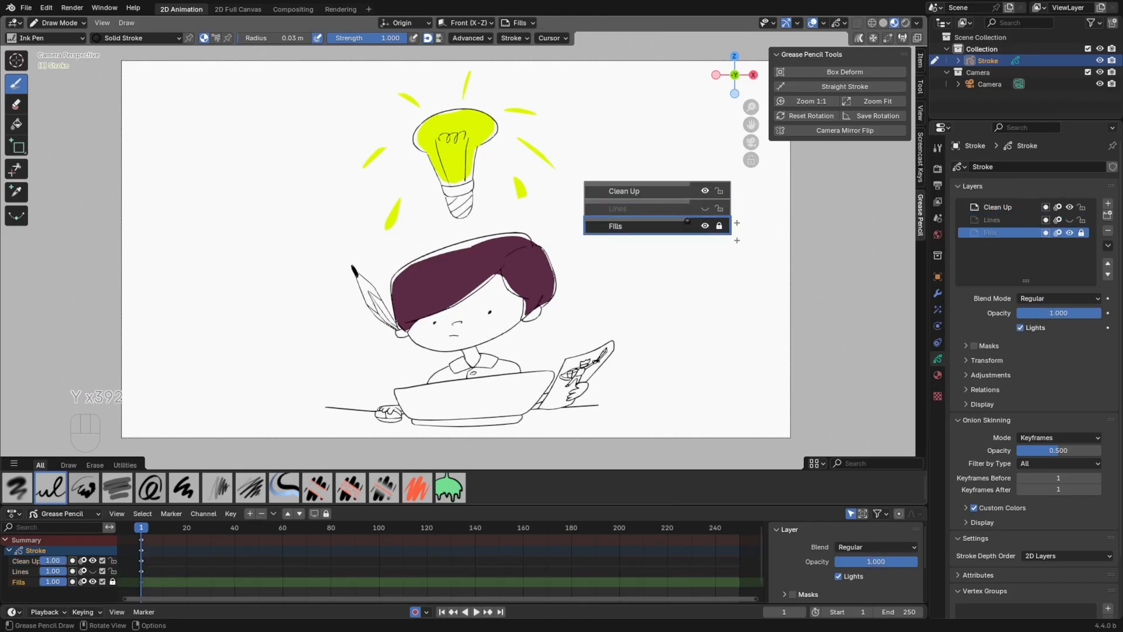
Reopen the on-canvas layer navigator and add a new layer directly above Fills
{"action": "key", "text": "y"}
{"action": "key", "text": "y"}
{"action": "key", "text": "y"}
{"action": "key", "text": "y"}
{"action": "key", "text": "y"}
{"action": "key", "text": "y"}
{"action": "key", "text": "y"}
{"action": "key", "text": "y"}
{"action": "key", "text": "y"}
{"action": "key", "text": "y"}
{"action": "key", "text": "y"}
{"action": "key", "text": "y"}
{"action": "key", "text": "y"}
{"action": "key", "text": "y"}
{"action": "key", "text": "y"}
{"action": "key", "text": "y"}
{"action": "key", "text": "y"}
{"action": "key", "text": "y"}
{"action": "key", "text": "y"}
{"action": "key", "text": "y"}
{"action": "left_click_drag", "start_coordinate": [687, 223], "coordinate": [642, 224]}
{"action": "key", "text": "y"}
{"action": "key", "text": "y"}
{"action": "key", "text": "y"}
{"action": "key", "text": "y"}
{"action": "key", "text": "y"}
{"action": "key", "text": "y"}
{"action": "key", "text": "y"}
{"action": "key", "text": "y"}
{"action": "key", "text": "y"}
{"action": "key", "text": "y"}
{"action": "key", "text": "y"}
{"action": "key", "text": "y"}
{"action": "key", "text": "y"}
{"action": "key", "text": "y"}
{"action": "key", "text": "y"}
{"action": "key", "text": "y"}
{"action": "key", "text": "y"}
{"action": "key", "text": "y"}
{"action": "key", "text": "y"}
{"action": "key", "text": "y"}
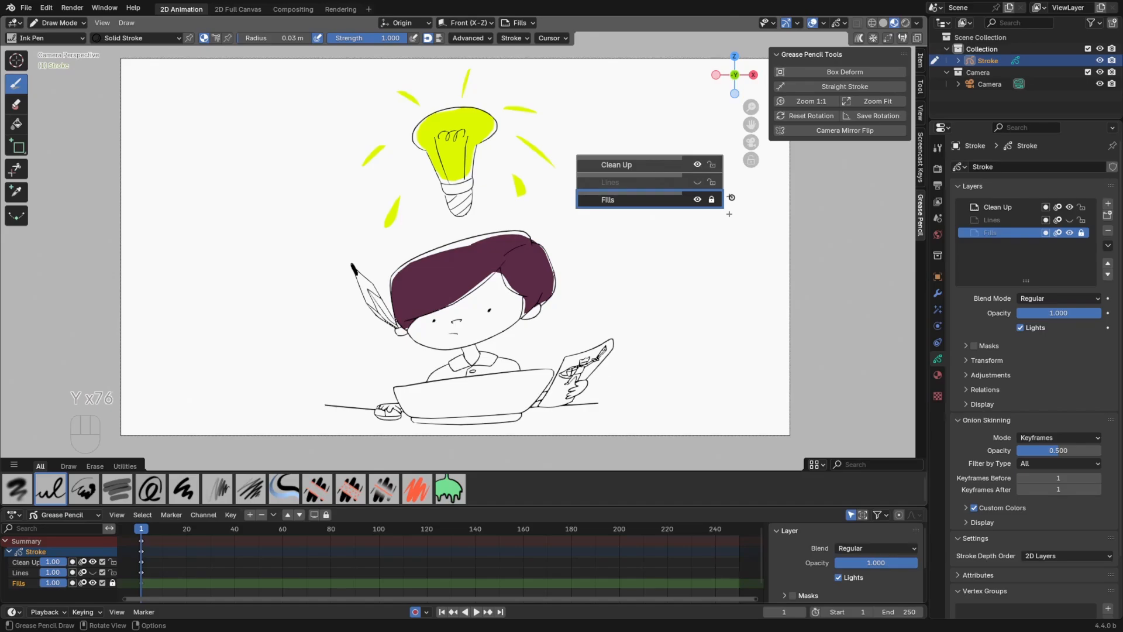
{"action": "mouse_move", "coordinate": [739, 197]}
{"action": "left_click", "coordinate": [731, 197]}
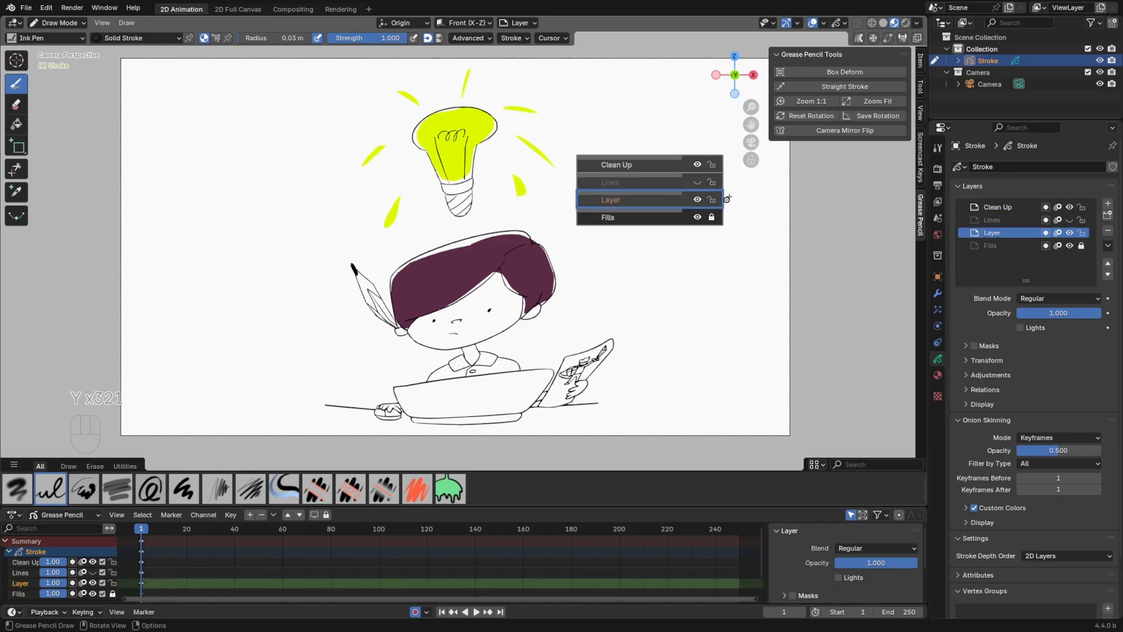
Make Fills the active layer, add another new layer directly below it, and reselect Fills in the on-canvas navigator
{"action": "left_click", "coordinate": [656, 218]}
{"action": "left_click", "coordinate": [669, 205]}
{"action": "left_click", "coordinate": [677, 214]}
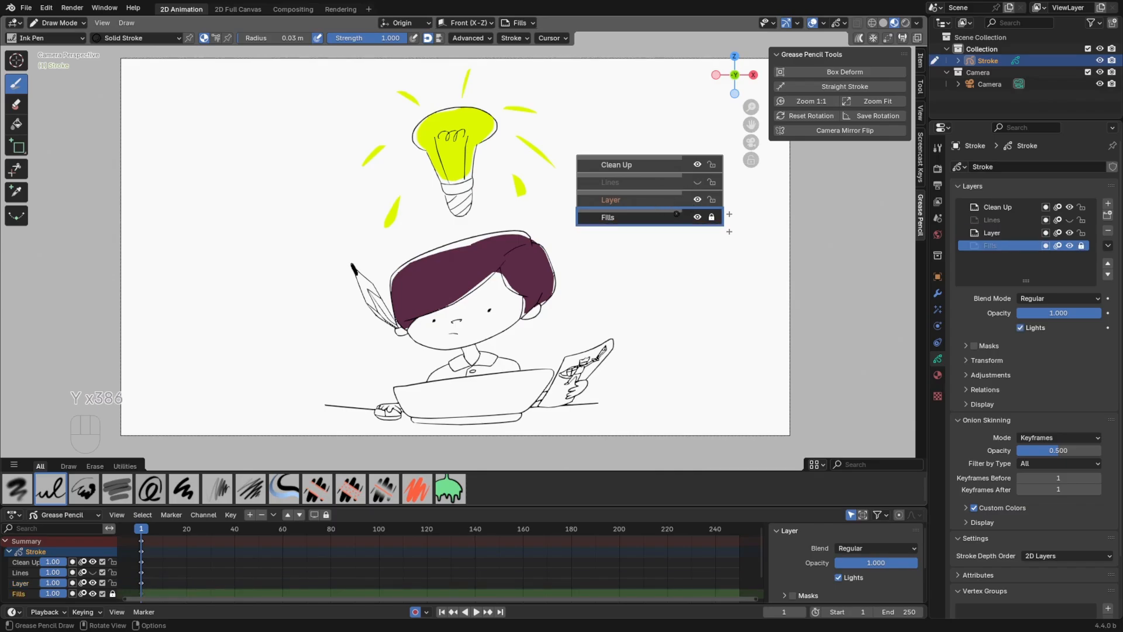
{"action": "left_click", "coordinate": [729, 232]}
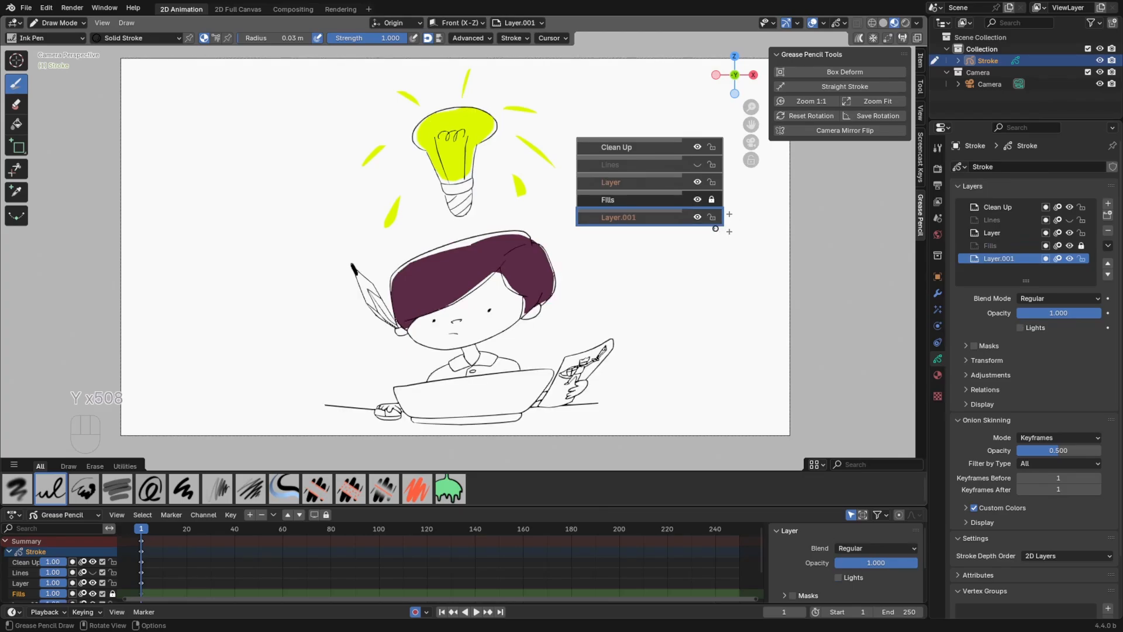
{"action": "left_click", "coordinate": [673, 199]}
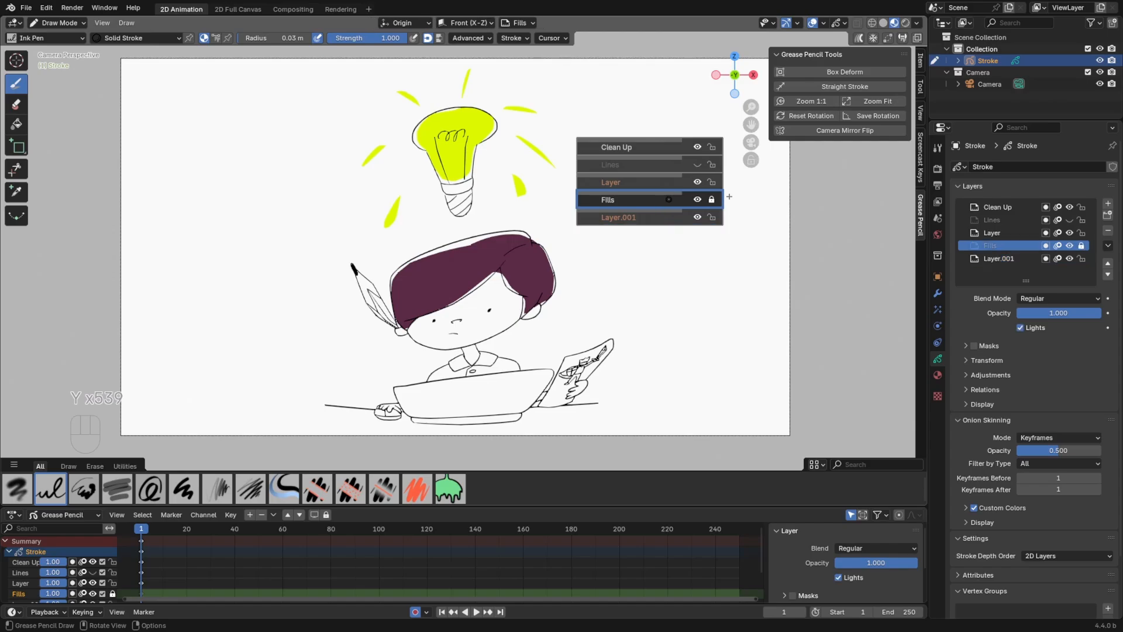